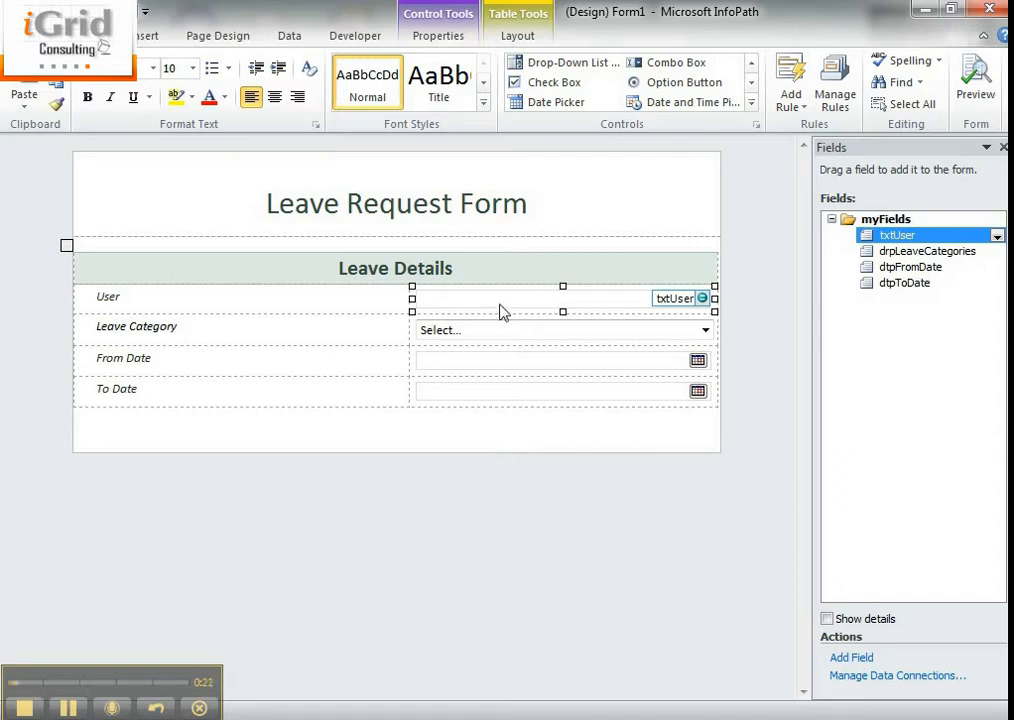
Set the User text box's default value to the userName() function and apply the change
{"action": "right_click", "coordinate": [500, 299]}
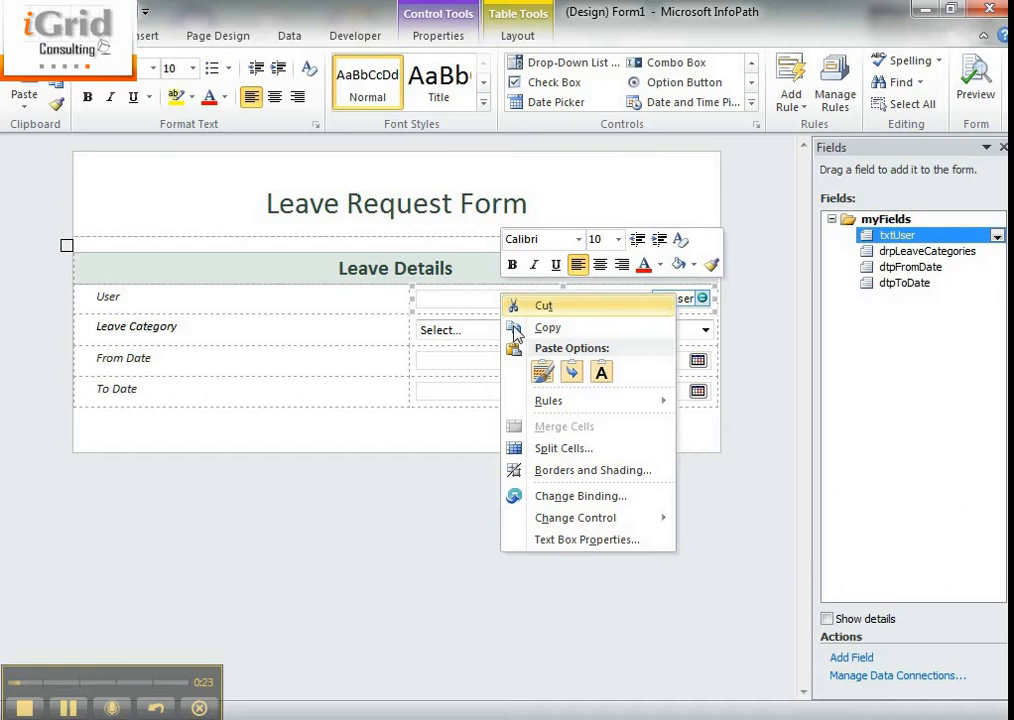
{"action": "left_click", "coordinate": [563, 540]}
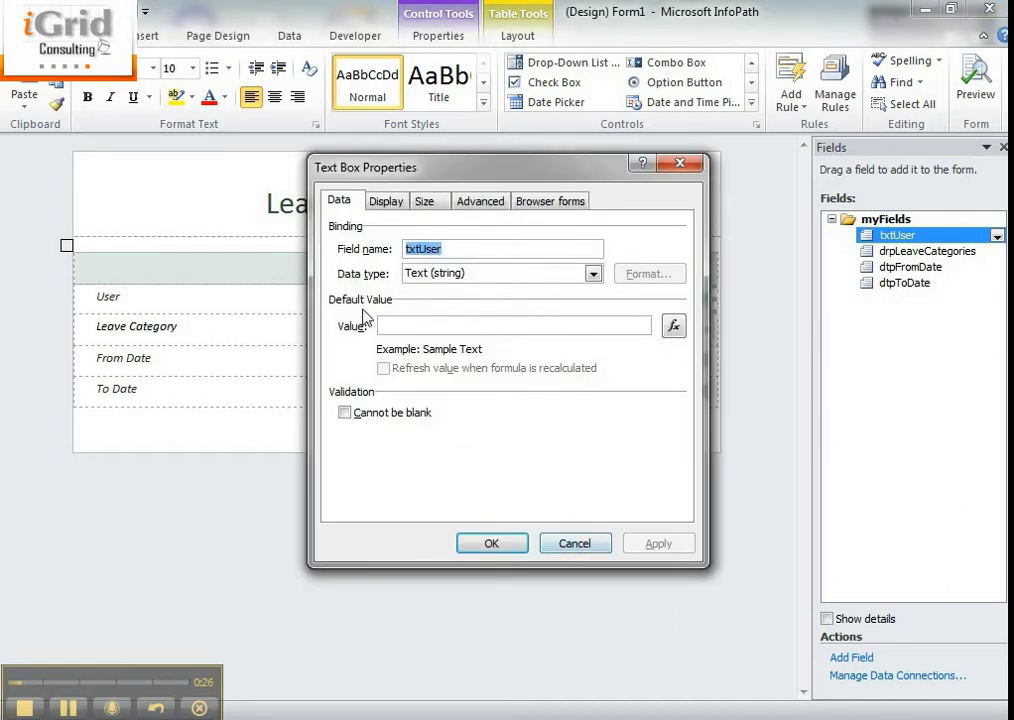
{"action": "left_click", "coordinate": [672, 330]}
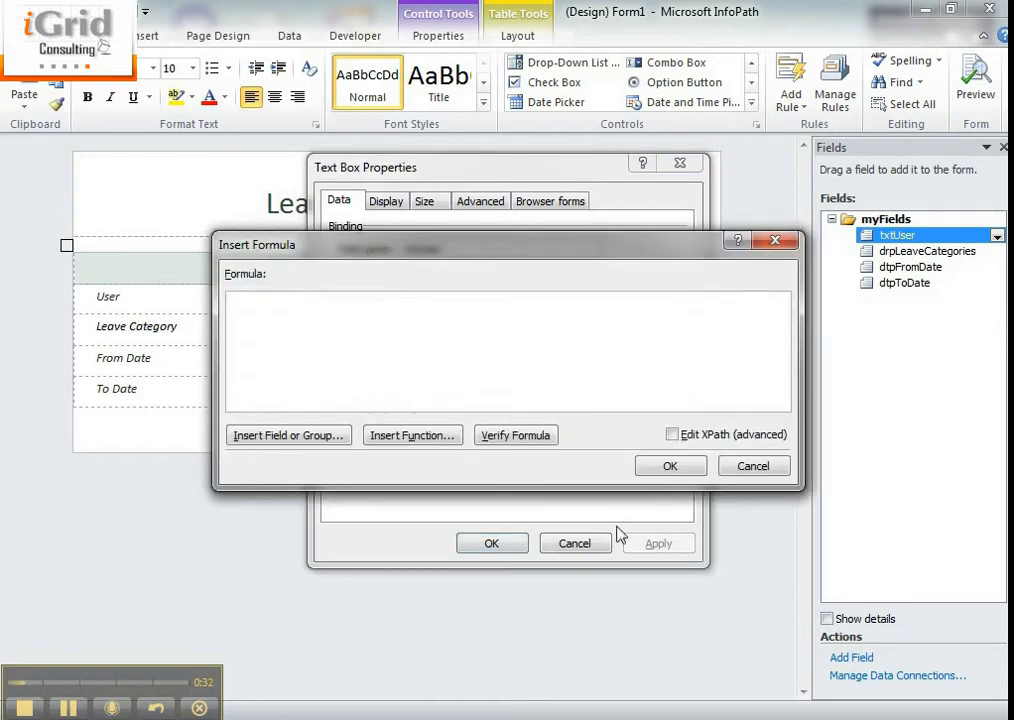
{"action": "left_click", "coordinate": [430, 437]}
{"action": "left_click_drag", "start_coordinate": [414, 230], "coordinate": [492, 283]}
{"action": "left_click", "coordinate": [347, 424]}
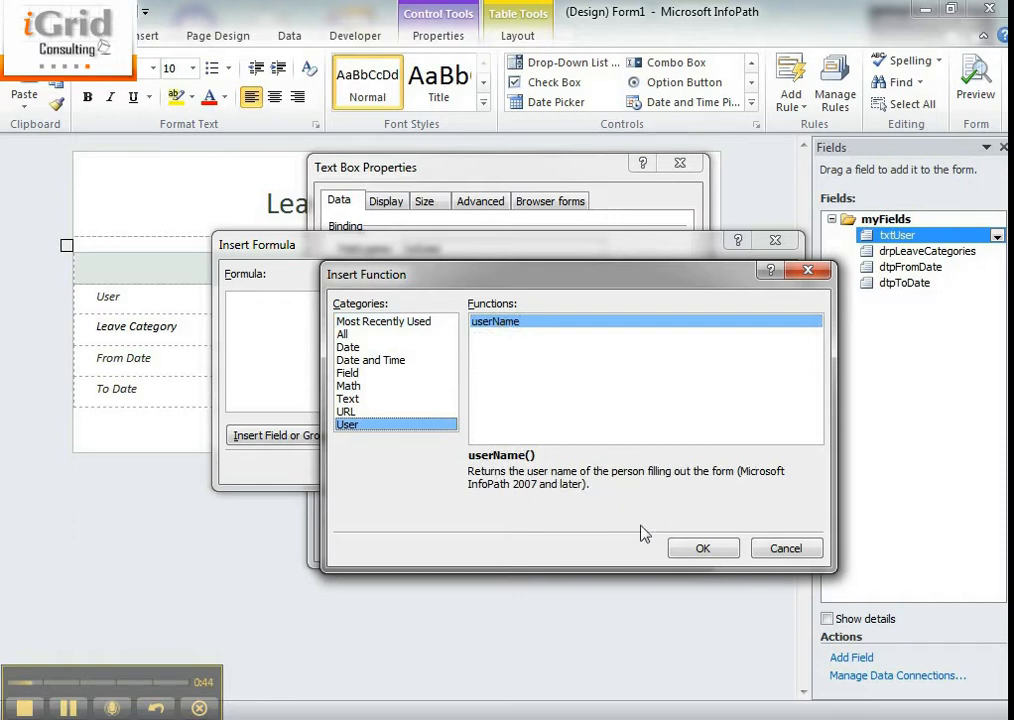
{"action": "left_click", "coordinate": [676, 548]}
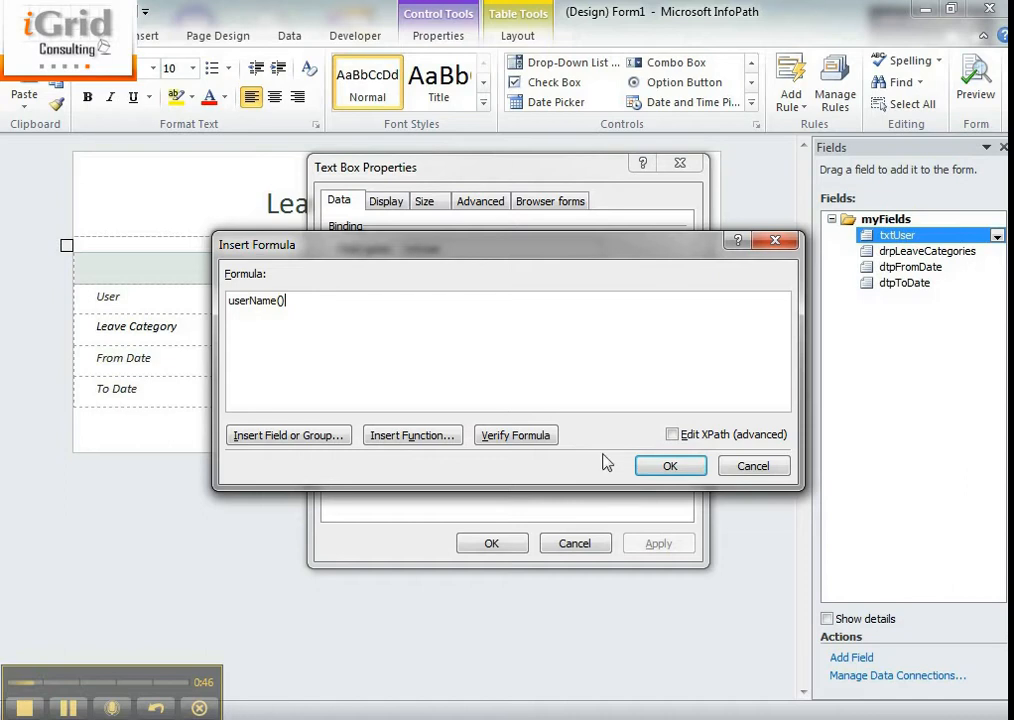
{"action": "left_click", "coordinate": [657, 470]}
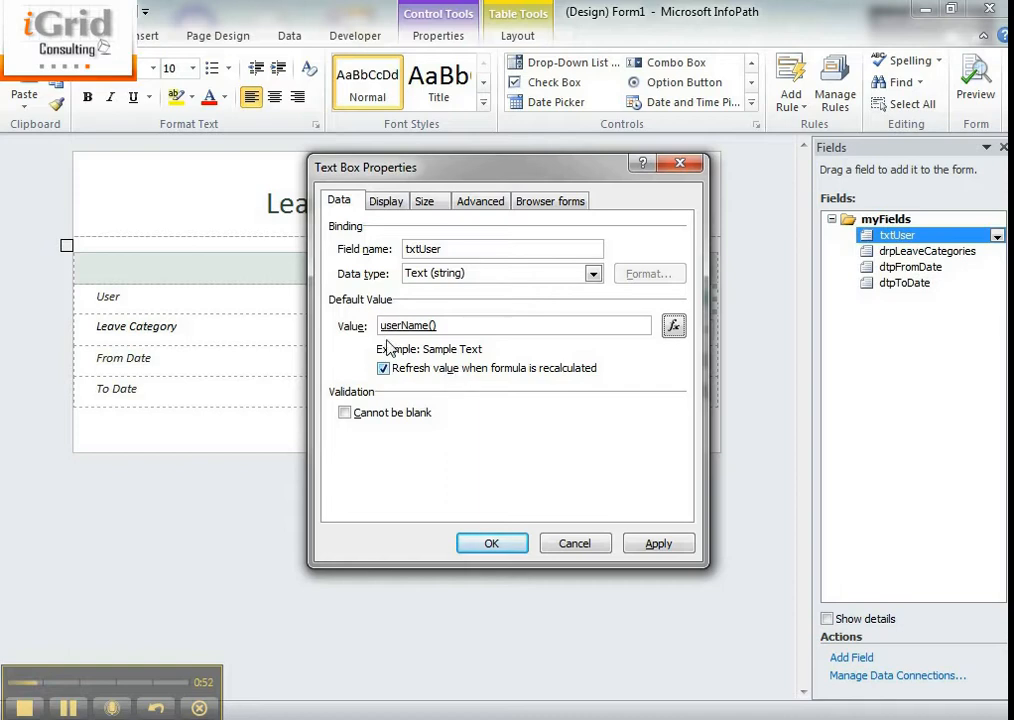
{"action": "left_click", "coordinate": [648, 555]}
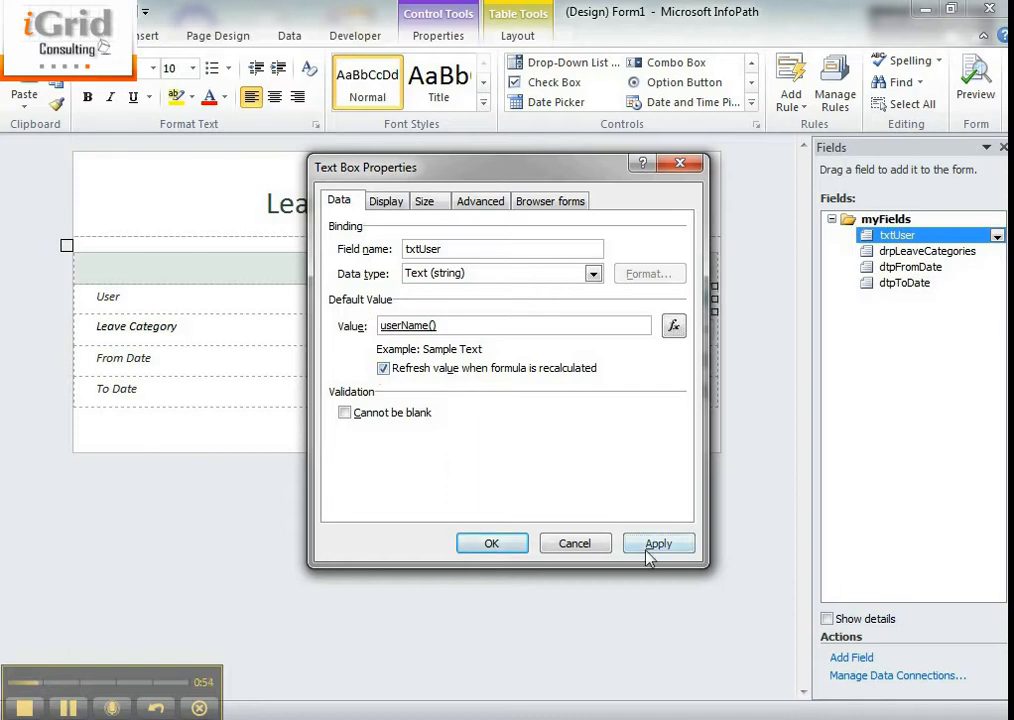
{"action": "left_click", "coordinate": [489, 546]}
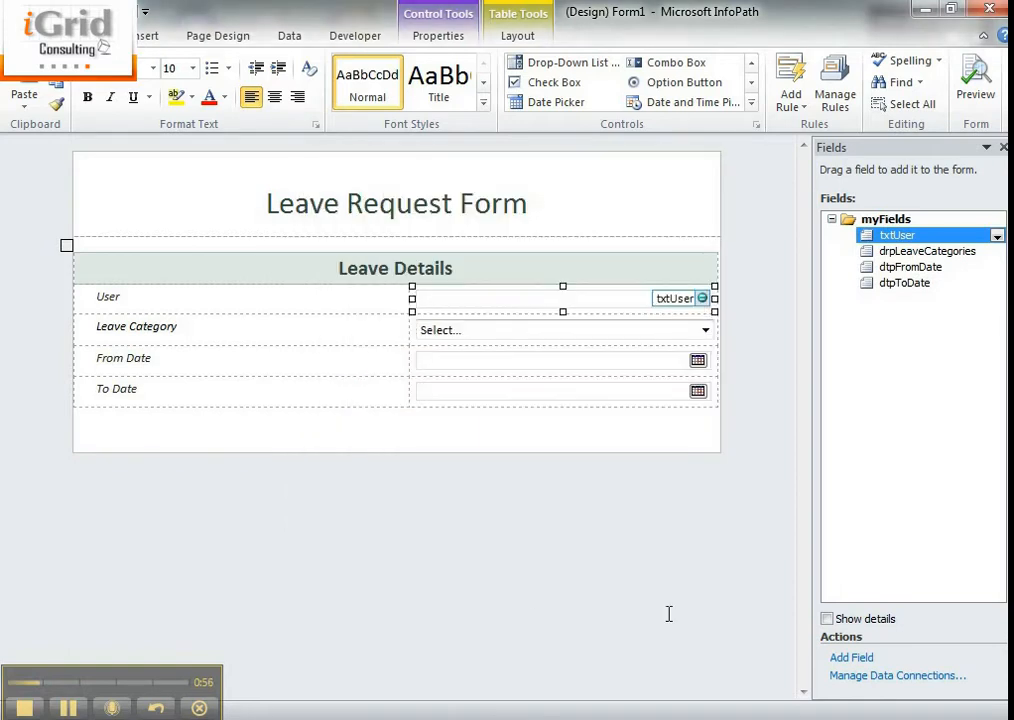
Make the User text box read-only in its display options and apply the change
{"action": "right_click", "coordinate": [503, 306]}
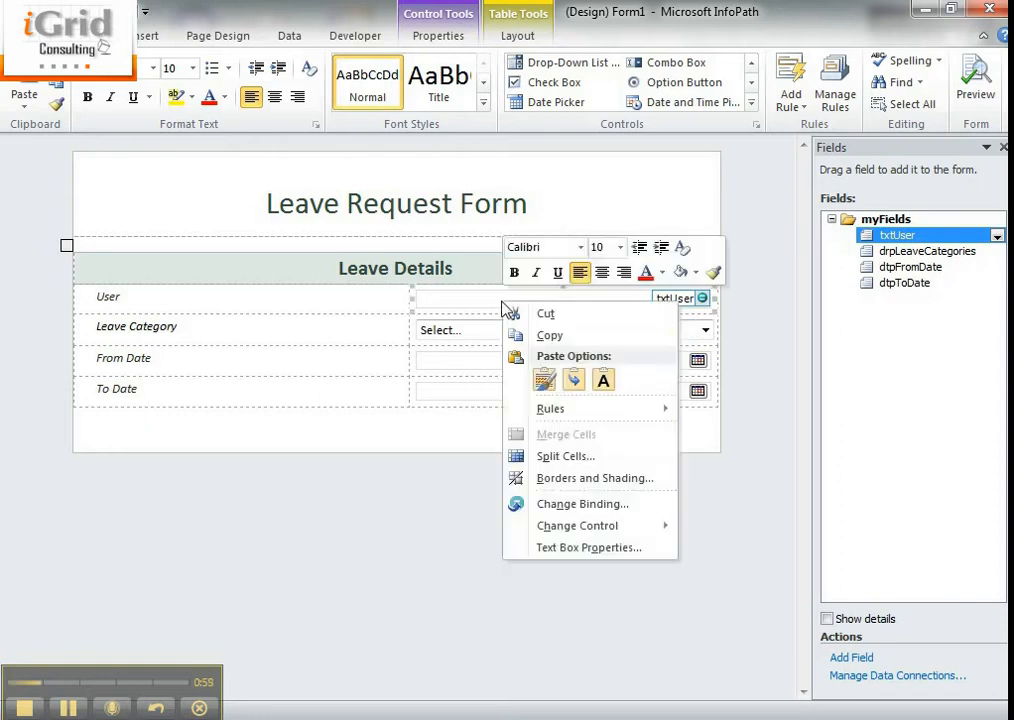
{"action": "left_click", "coordinate": [575, 548]}
{"action": "left_click", "coordinate": [460, 258]}
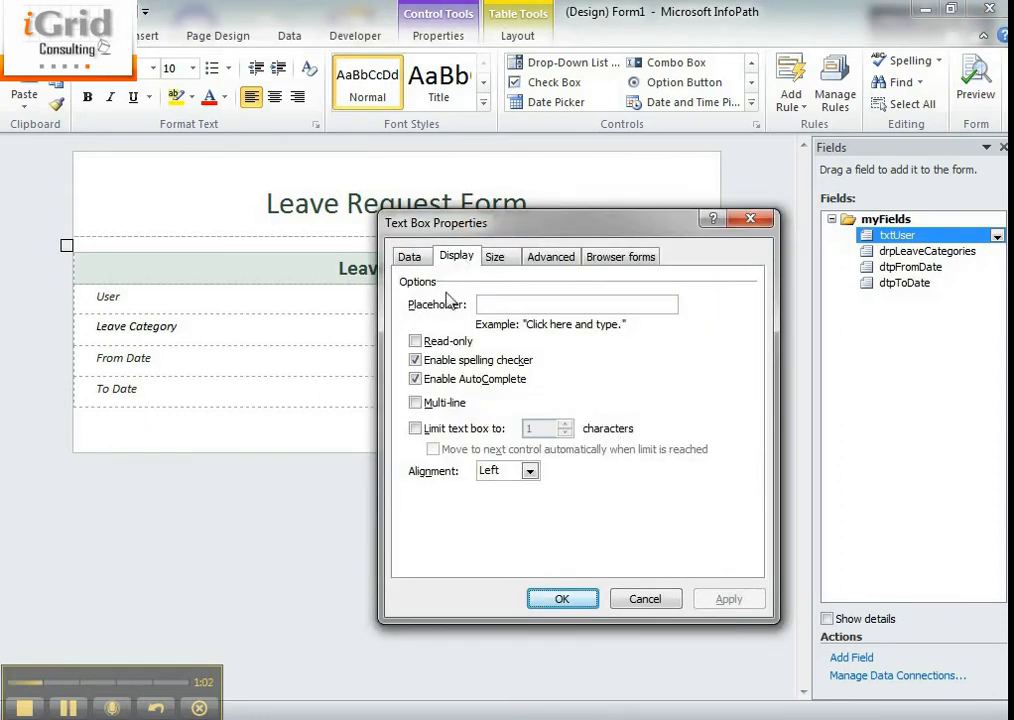
{"action": "left_click", "coordinate": [436, 343]}
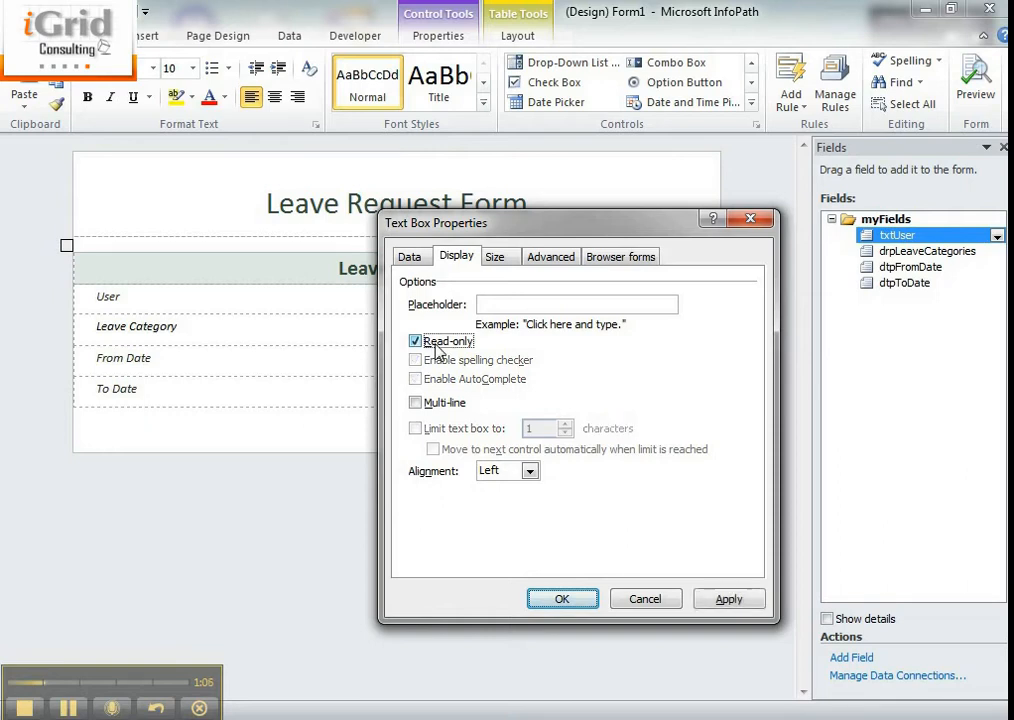
{"action": "left_click", "coordinate": [747, 598]}
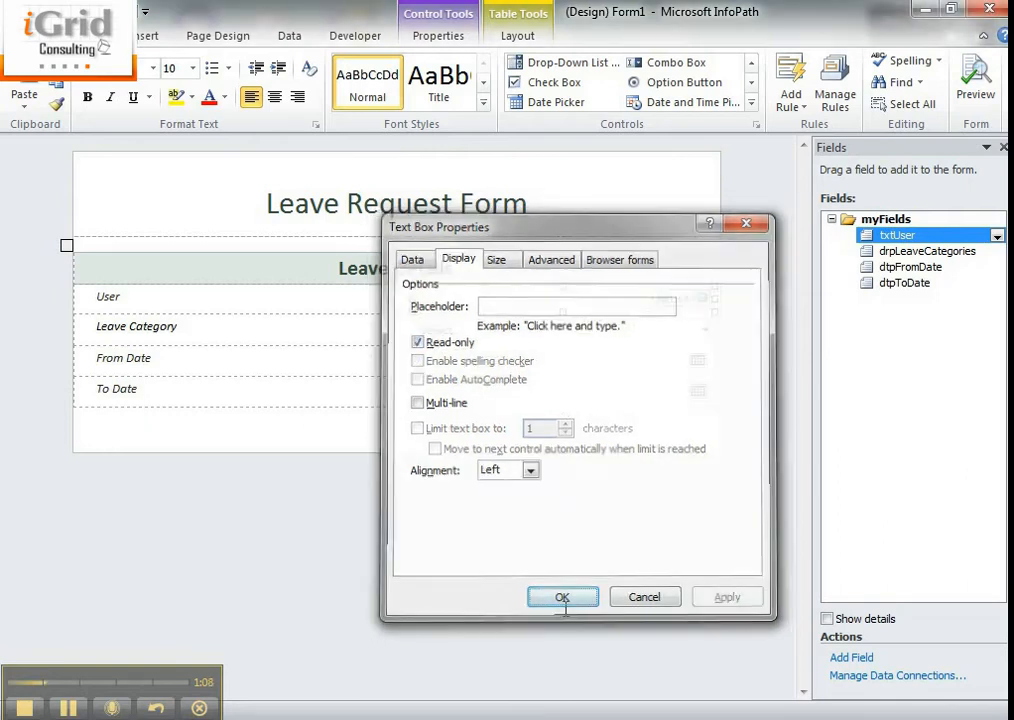
{"action": "left_click", "coordinate": [566, 599]}
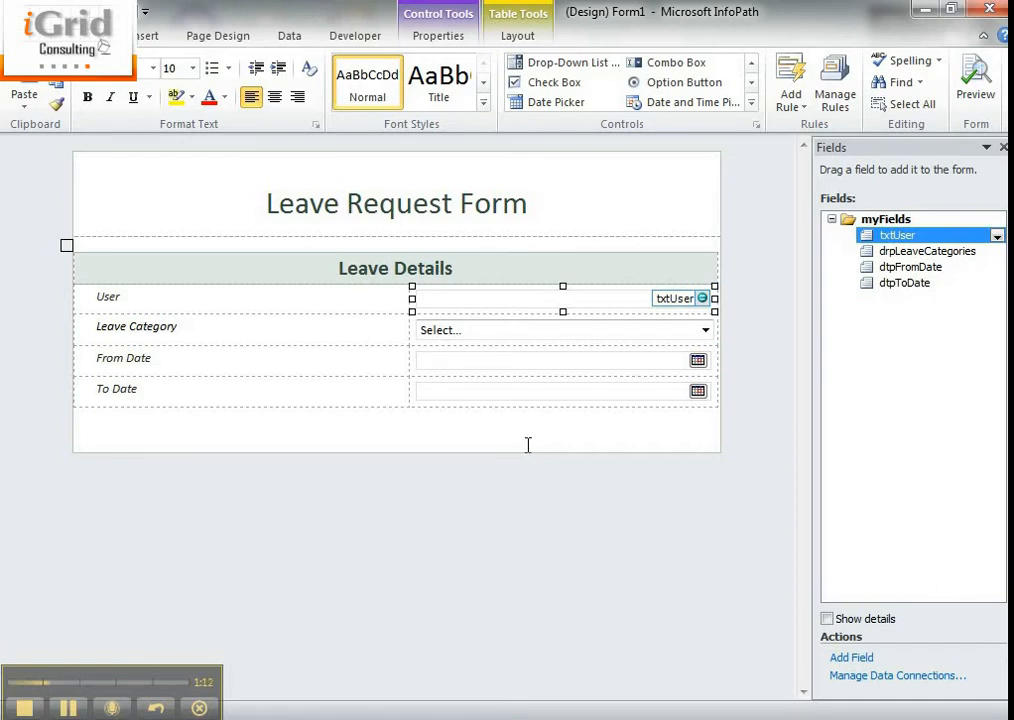
Select the Leave Category drop-down, switch to the ABC Fashion Company SharePoint site in the browser, and open its dialog for creating lists and other content
{"action": "left_click", "coordinate": [468, 336]}
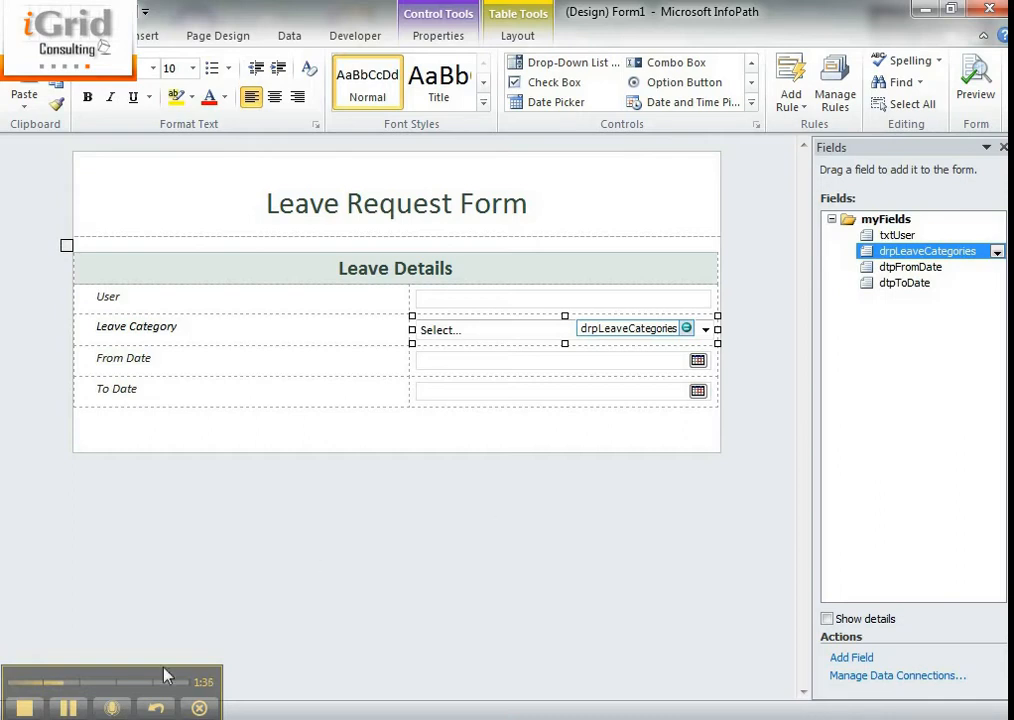
{"action": "mouse_move", "coordinate": [160, 708]}
{"action": "left_click", "coordinate": [536, 645]}
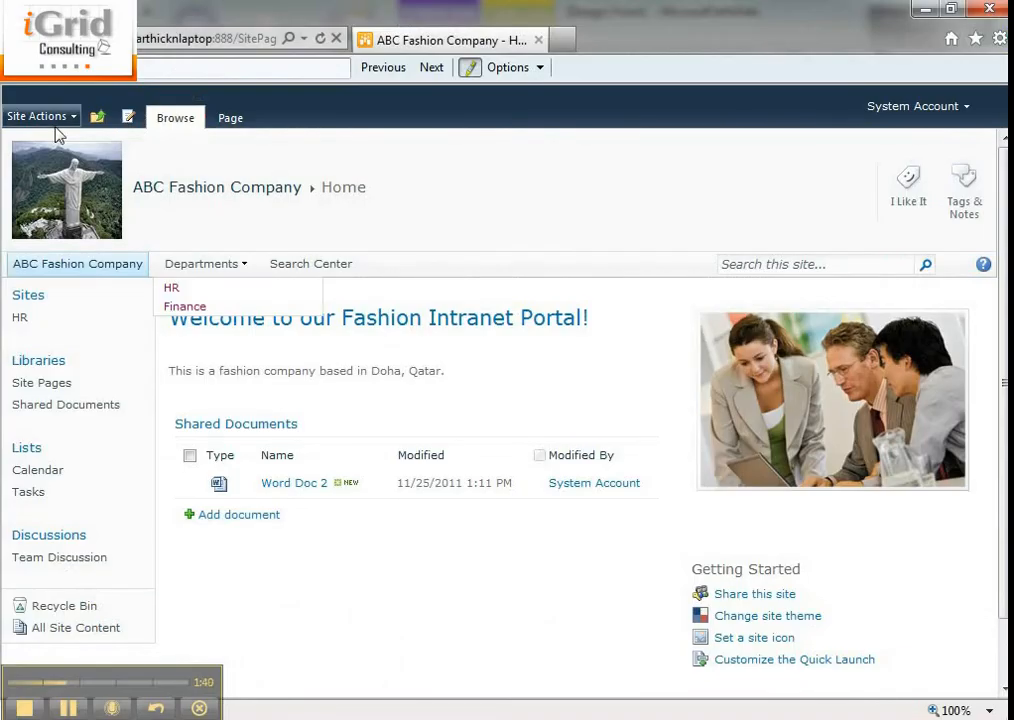
{"action": "left_click", "coordinate": [40, 116]}
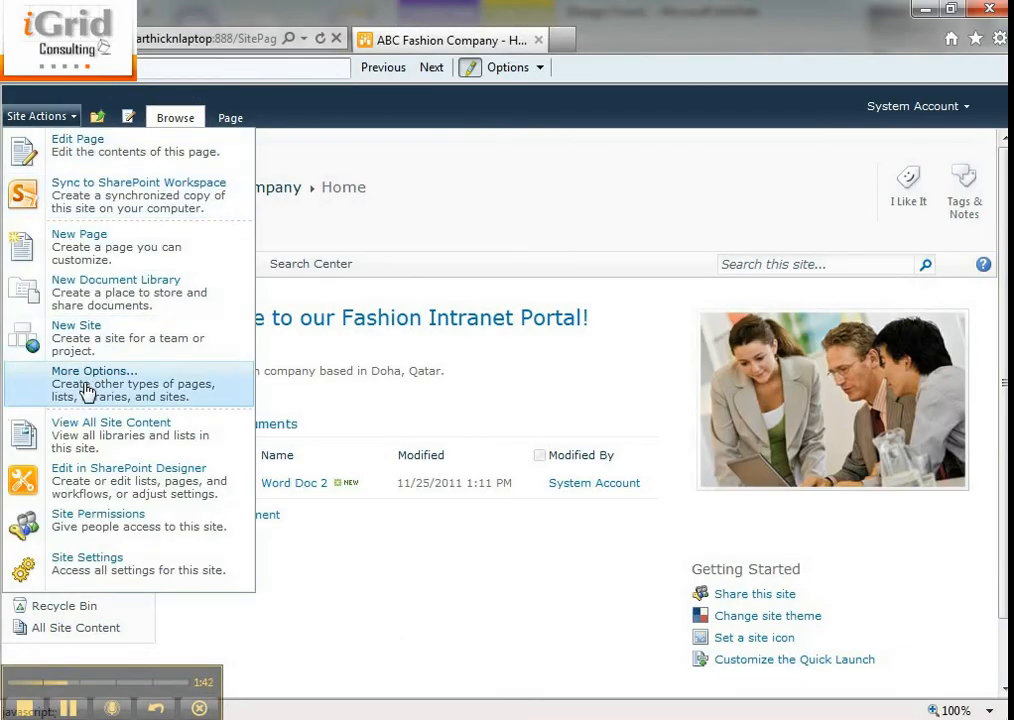
{"action": "left_click", "coordinate": [88, 392]}
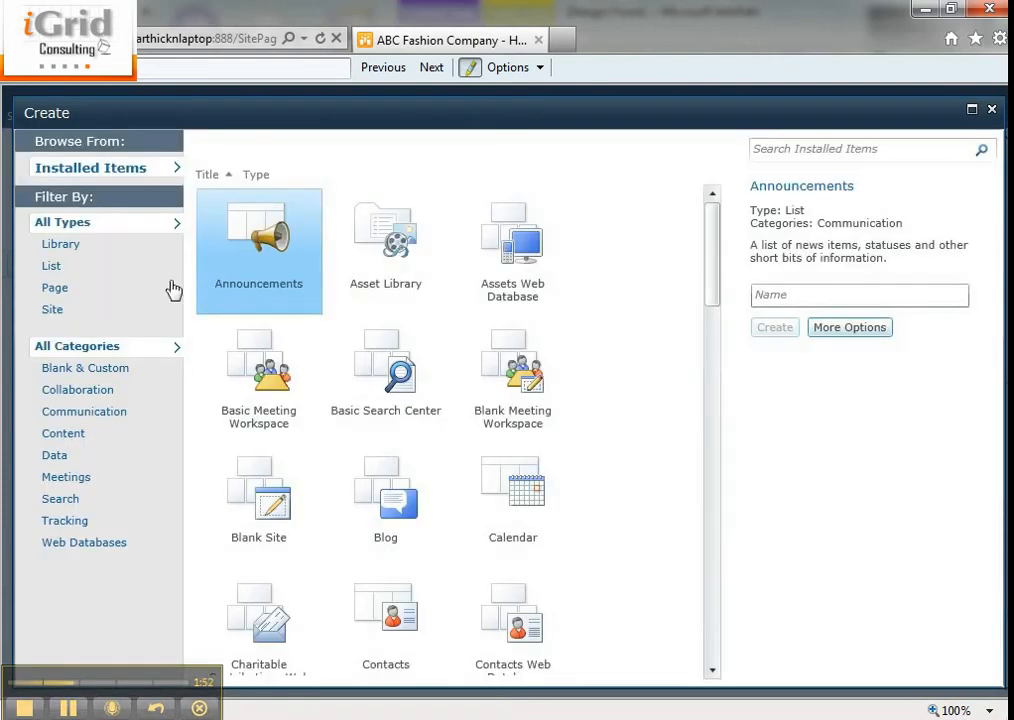
Create a custom list named Leave Categories Master
{"action": "left_click", "coordinate": [56, 270]}
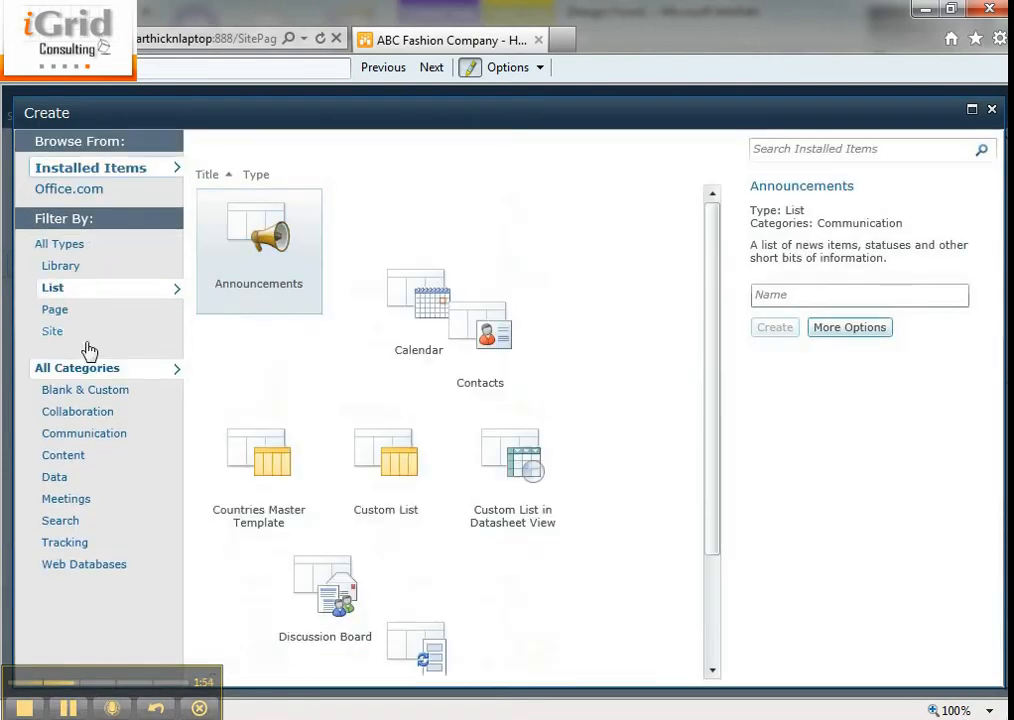
{"action": "left_click", "coordinate": [398, 400]}
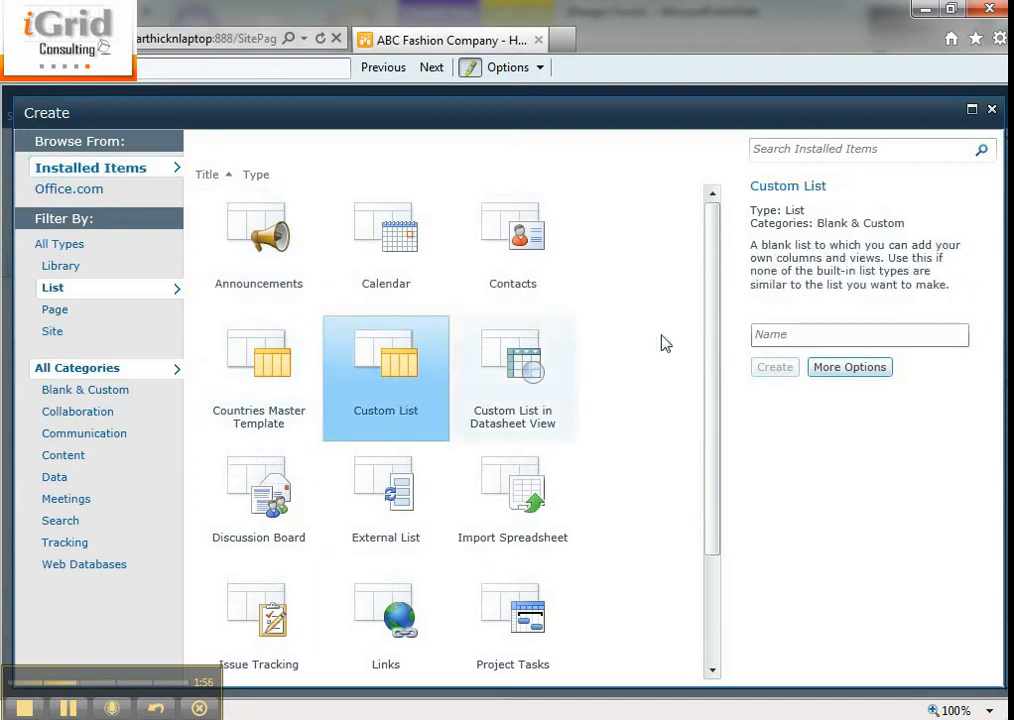
{"action": "left_click", "coordinate": [833, 337]}
{"action": "type", "text": "e"}
{"action": "key", "text": "BackSpace"}
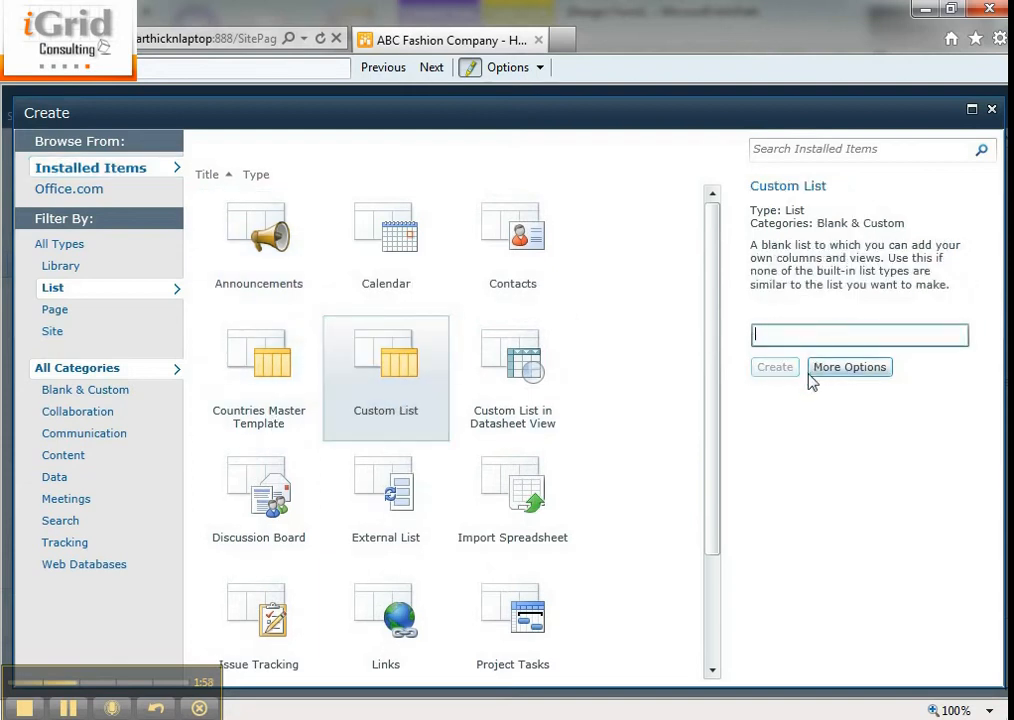
{"action": "type", "text": "Leave Categories"}
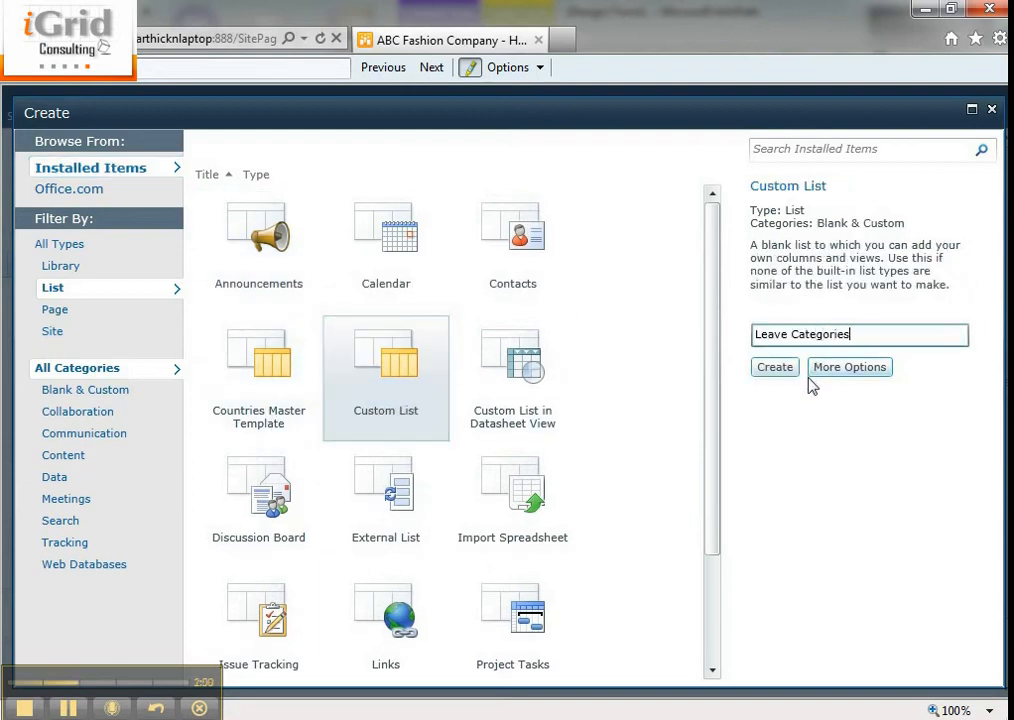
{"action": "type", "text": " Master"}
{"action": "left_click", "coordinate": [775, 367]}
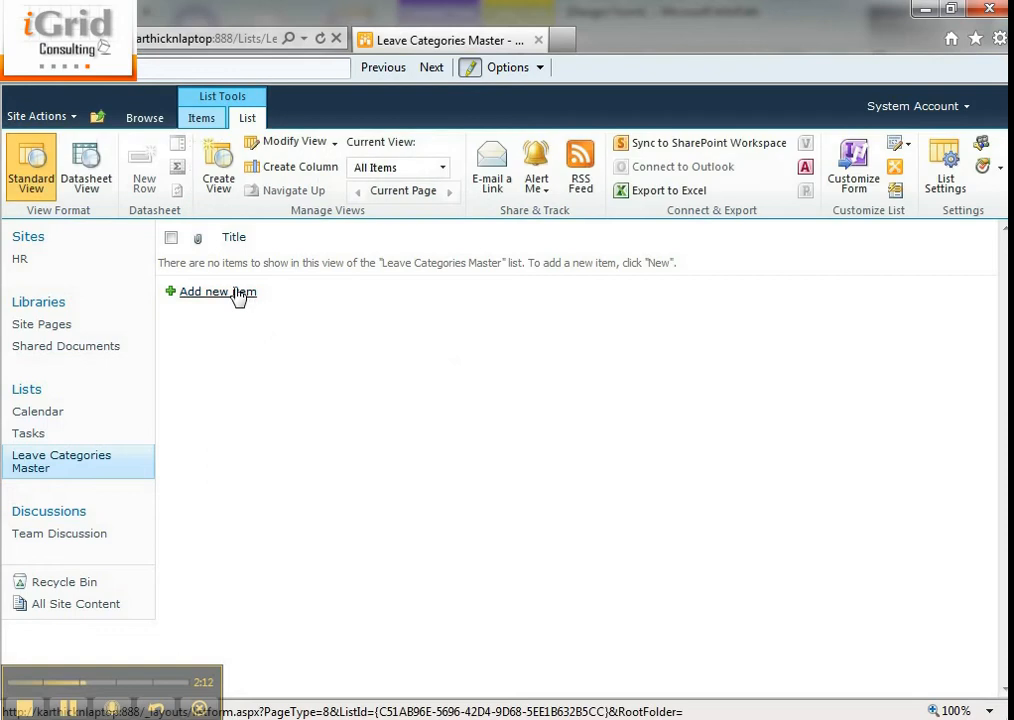
Add an item titled Sick Leave to the Leave Categories Master list and save it
{"action": "left_click", "coordinate": [236, 290]}
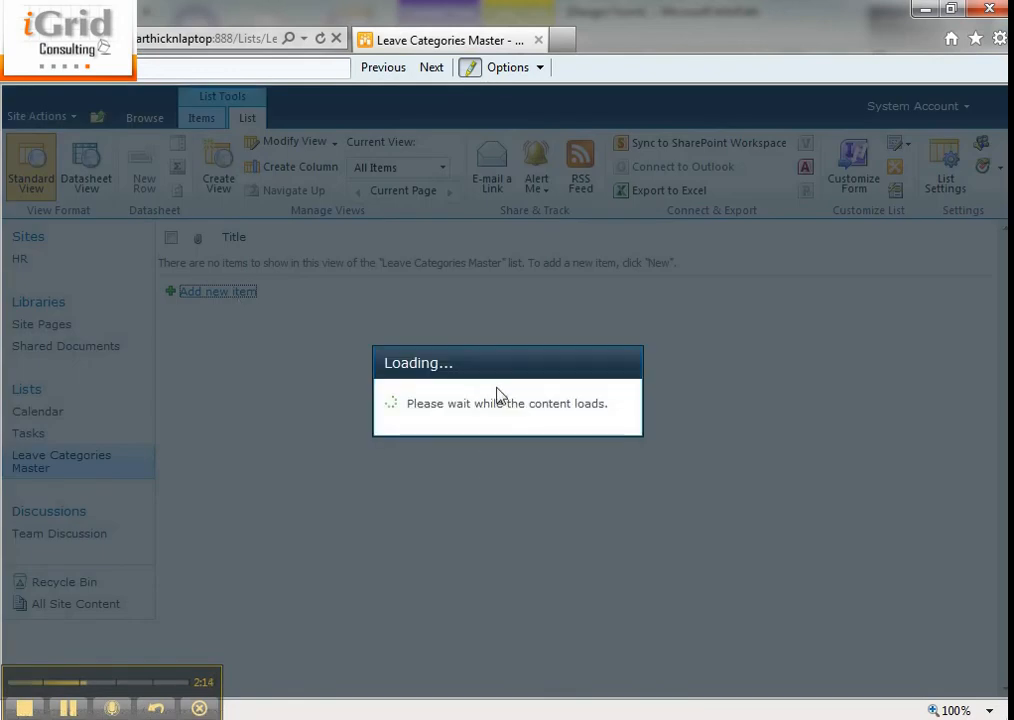
{"action": "type", "text": "Sic"}
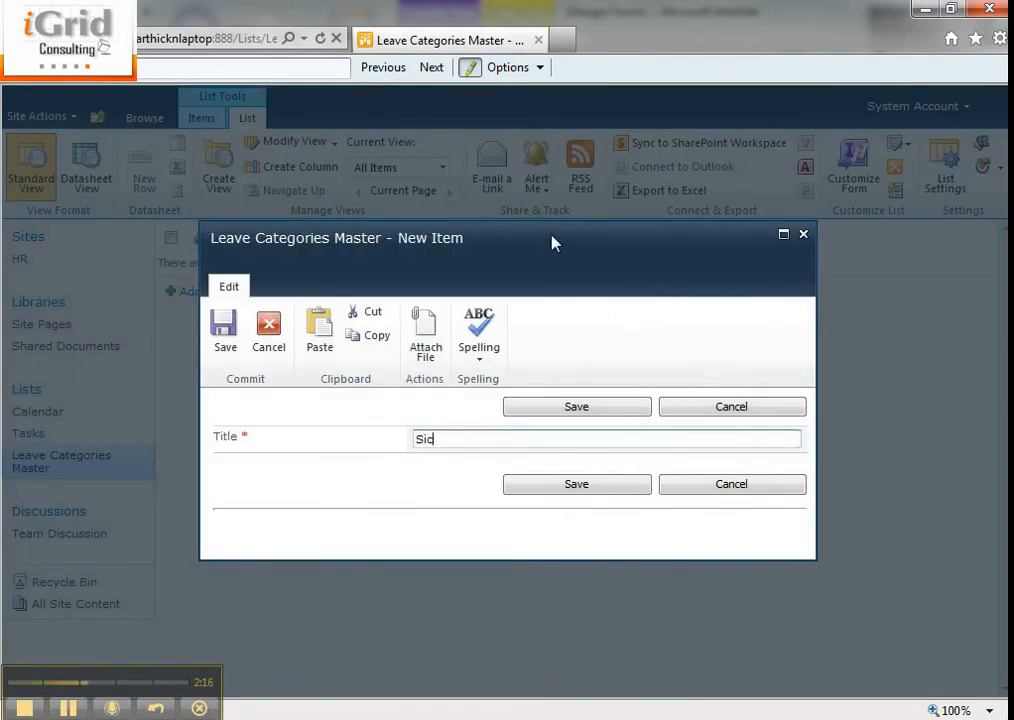
{"action": "type", "text": "e Leave"}
{"action": "left_click", "coordinate": [267, 340]}
Add an item titled Casual Leave to the Leave Categories Master list and save it
{"action": "left_click", "coordinate": [220, 302]}
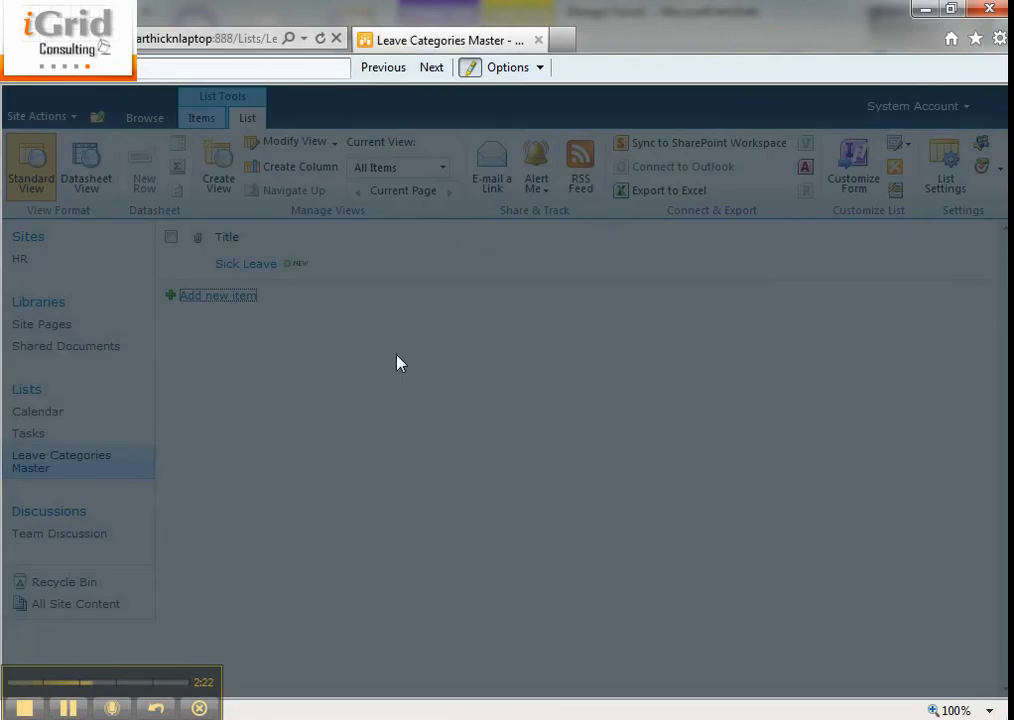
{"action": "type", "text": "Ca"}
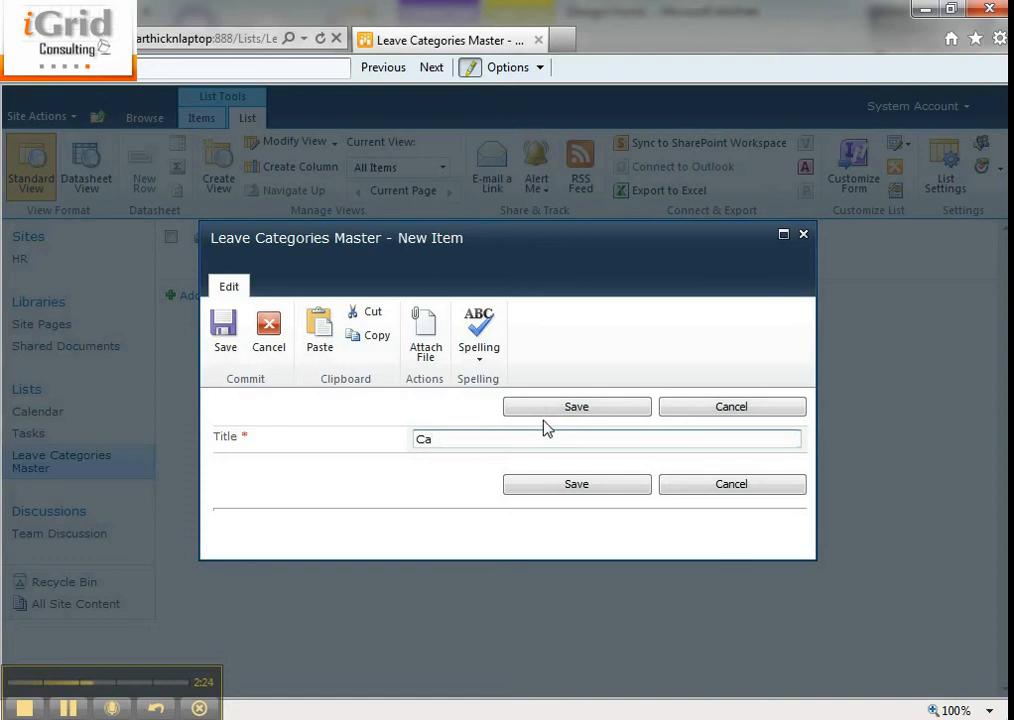
{"action": "type", "text": "sual Leave"}
{"action": "left_click", "coordinate": [564, 410]}
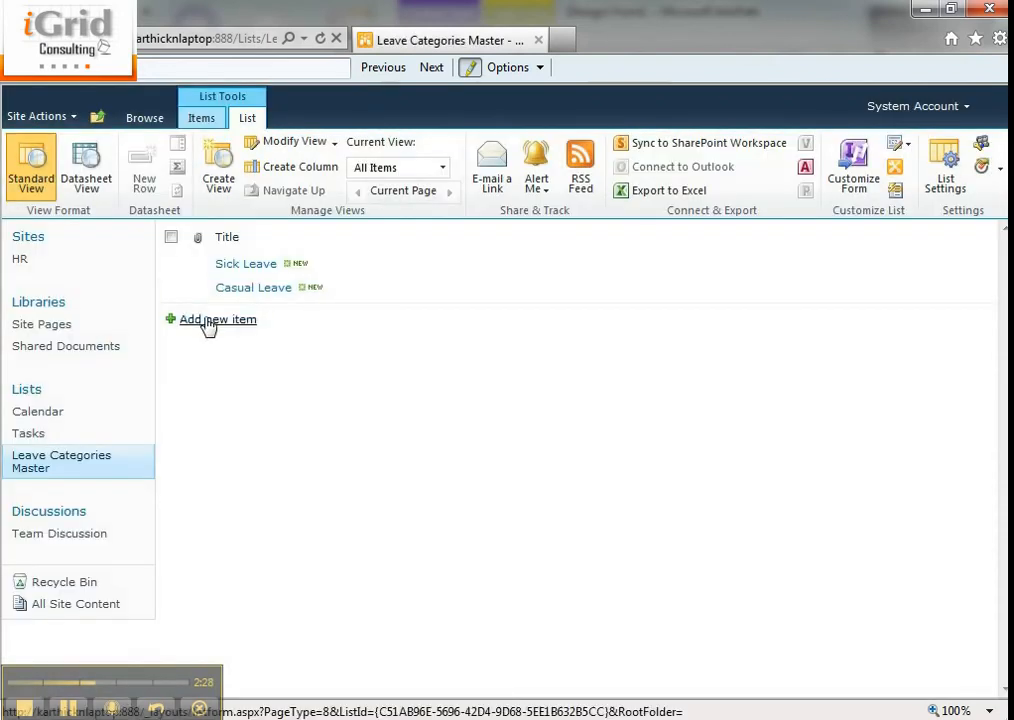
Add an item titled Vacation to the Leave Categories Master list and save it
{"action": "left_click", "coordinate": [206, 321]}
{"action": "type", "text": "Vacation"}
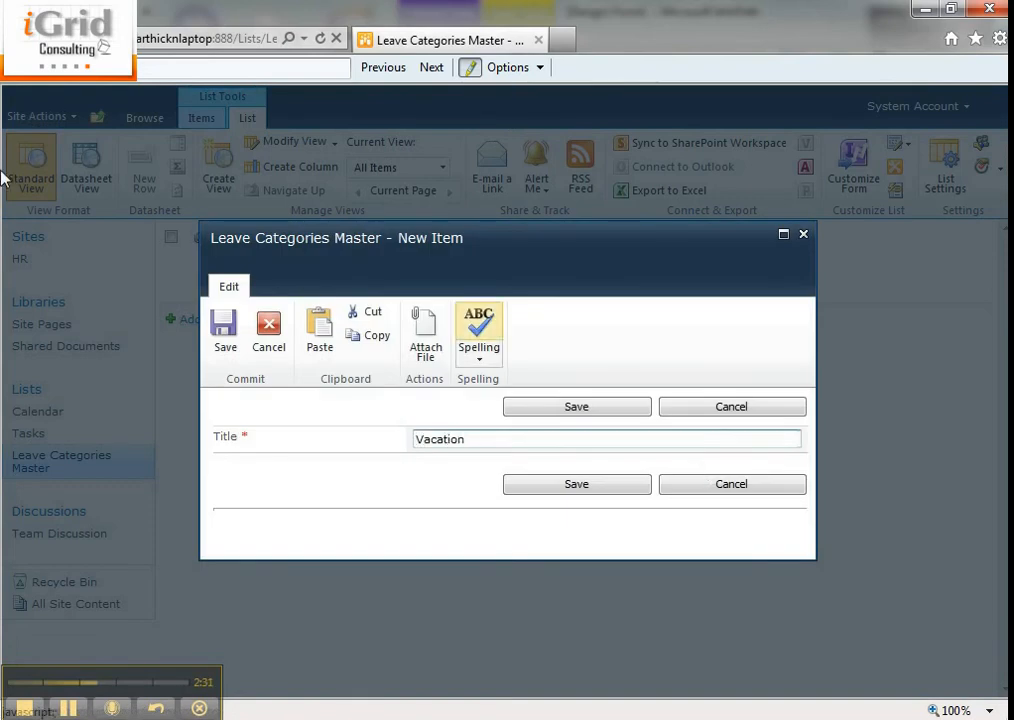
{"action": "left_click", "coordinate": [511, 409]}
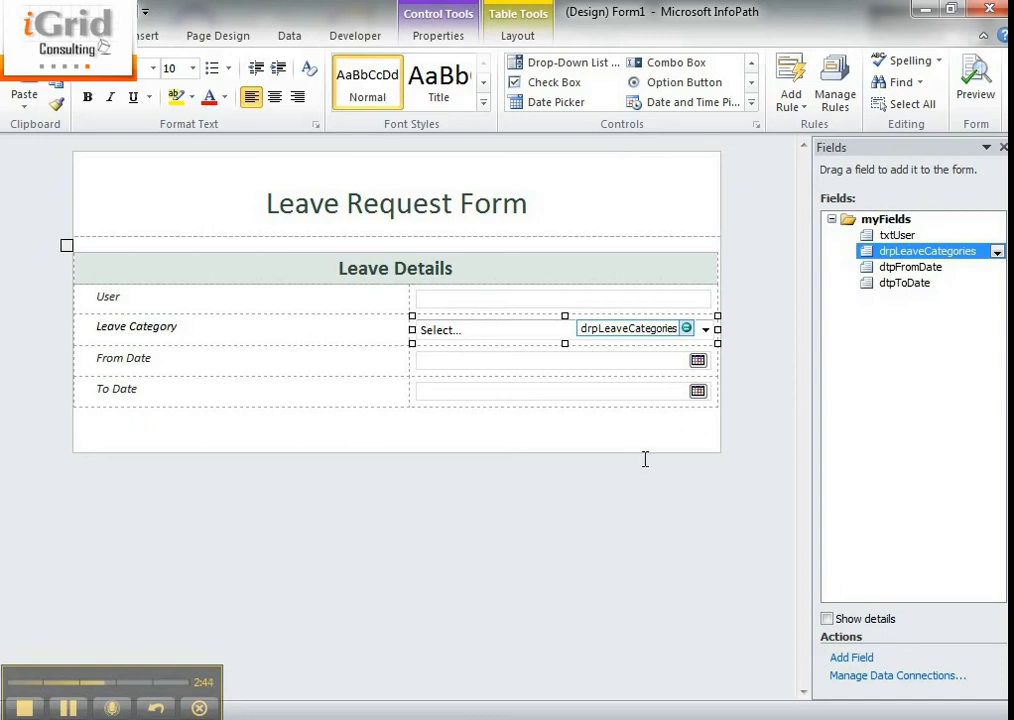
Set the Leave Category drop-down list to get its choices from an external data source
{"action": "right_click", "coordinate": [507, 342]}
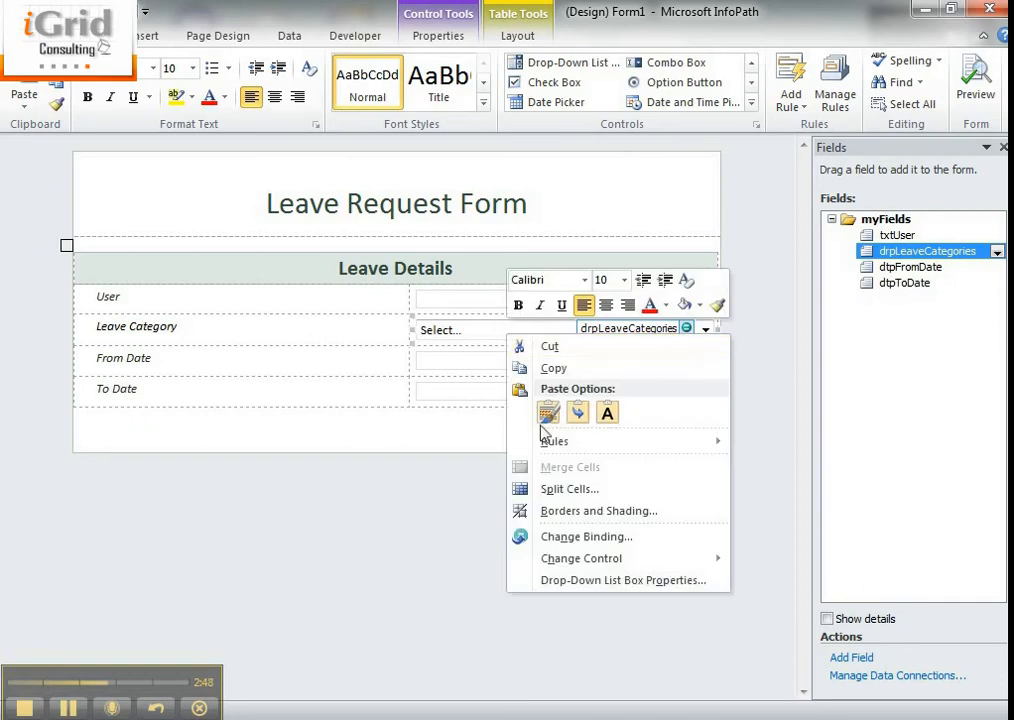
{"action": "left_click", "coordinate": [586, 582]}
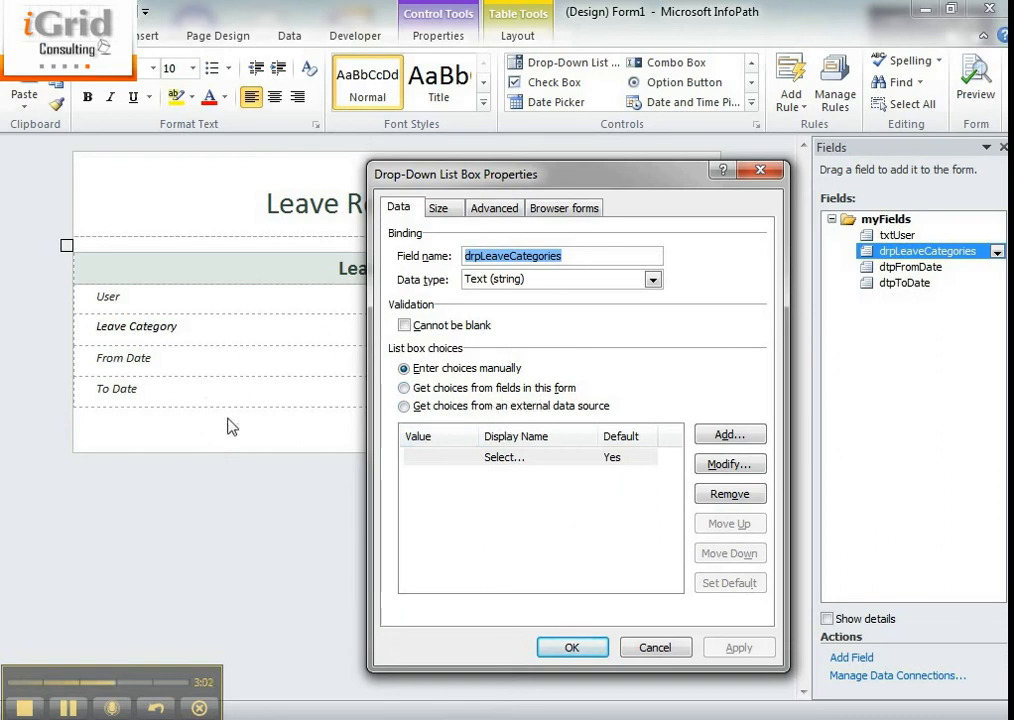
{"action": "left_click", "coordinate": [548, 406]}
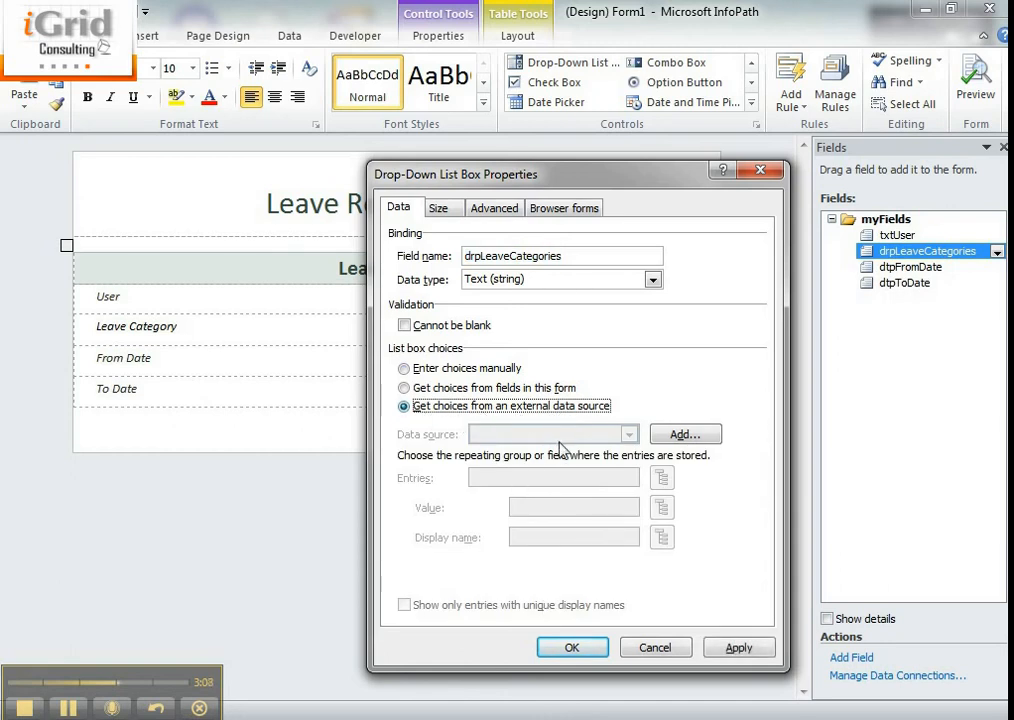
Create a new data connection that receives data from a SharePoint library or list for the drop-down's choices
{"action": "left_click", "coordinate": [688, 434]}
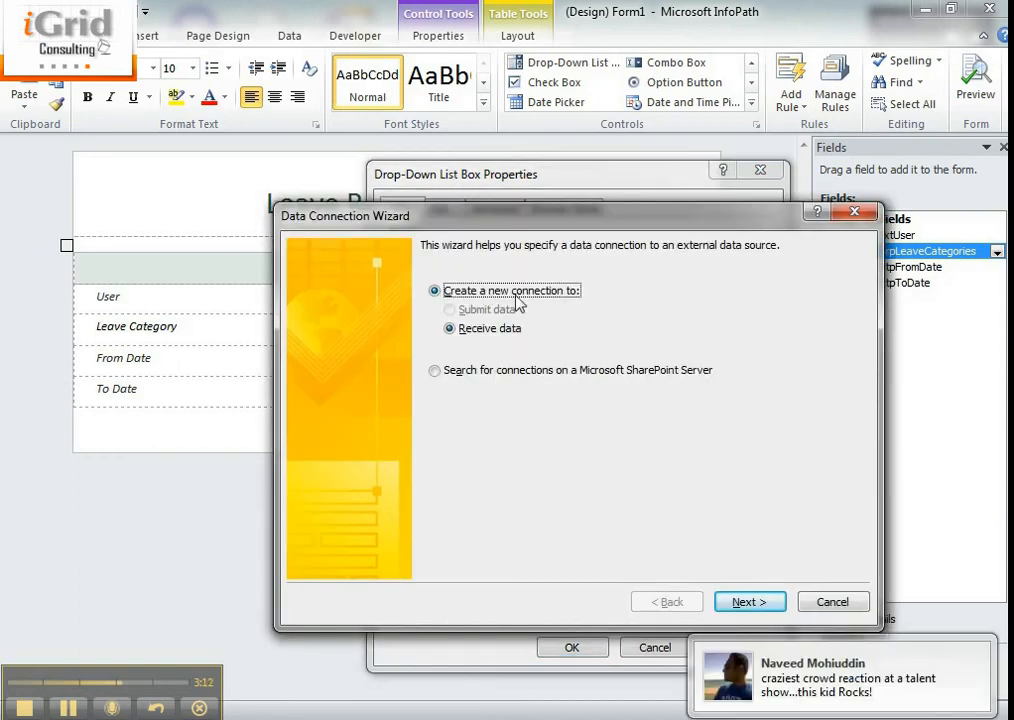
{"action": "left_click", "coordinate": [980, 651]}
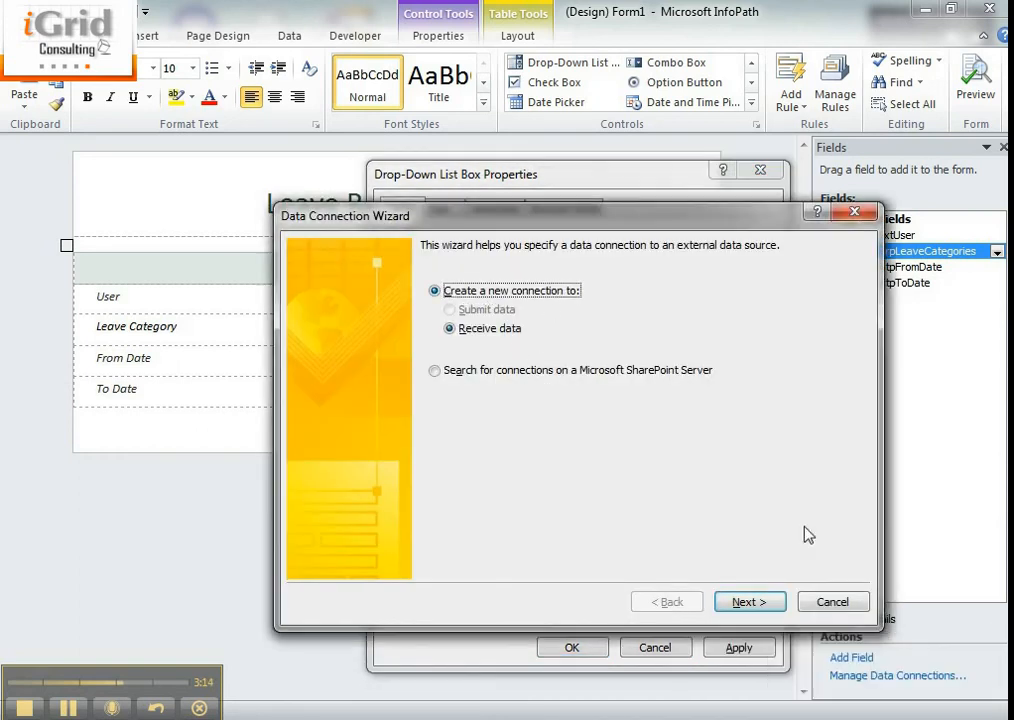
{"action": "left_click", "coordinate": [745, 602]}
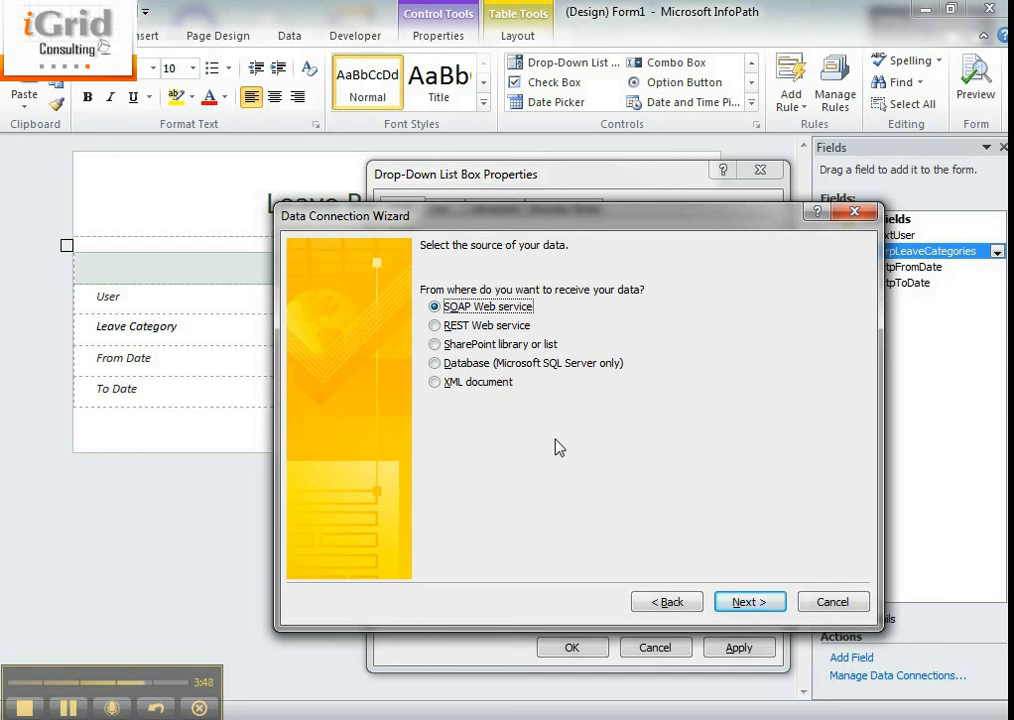
{"action": "left_click", "coordinate": [512, 345]}
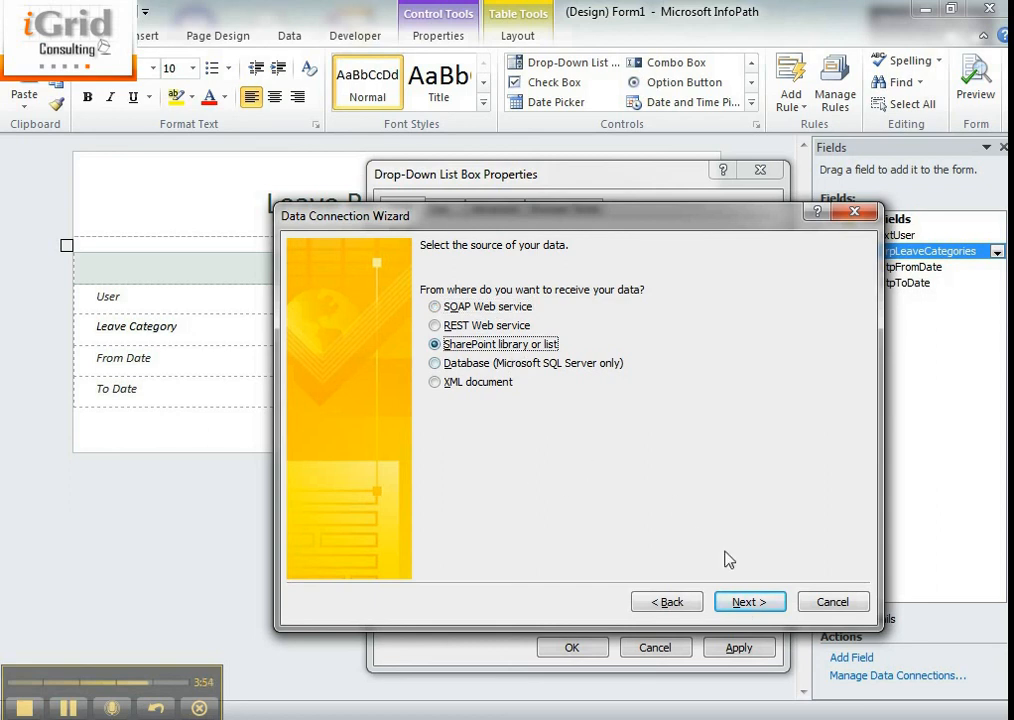
{"action": "left_click", "coordinate": [752, 605]}
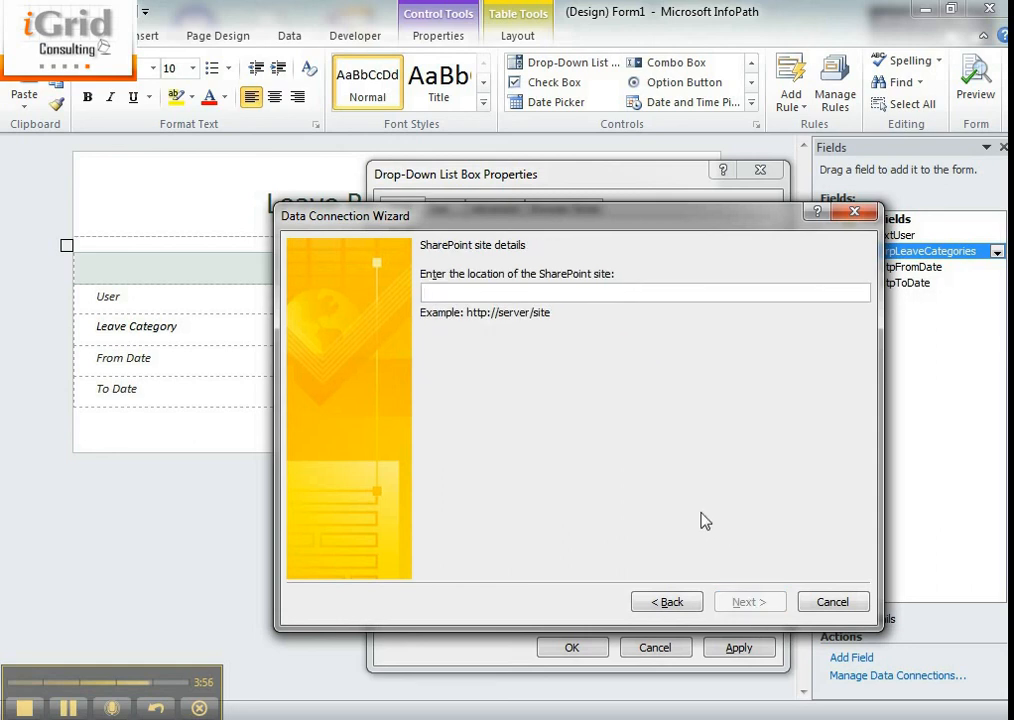
Enter the laptop server's http address with port 888 as the SharePoint site location and load its lists and libraries
{"action": "type", "text": "http:"}
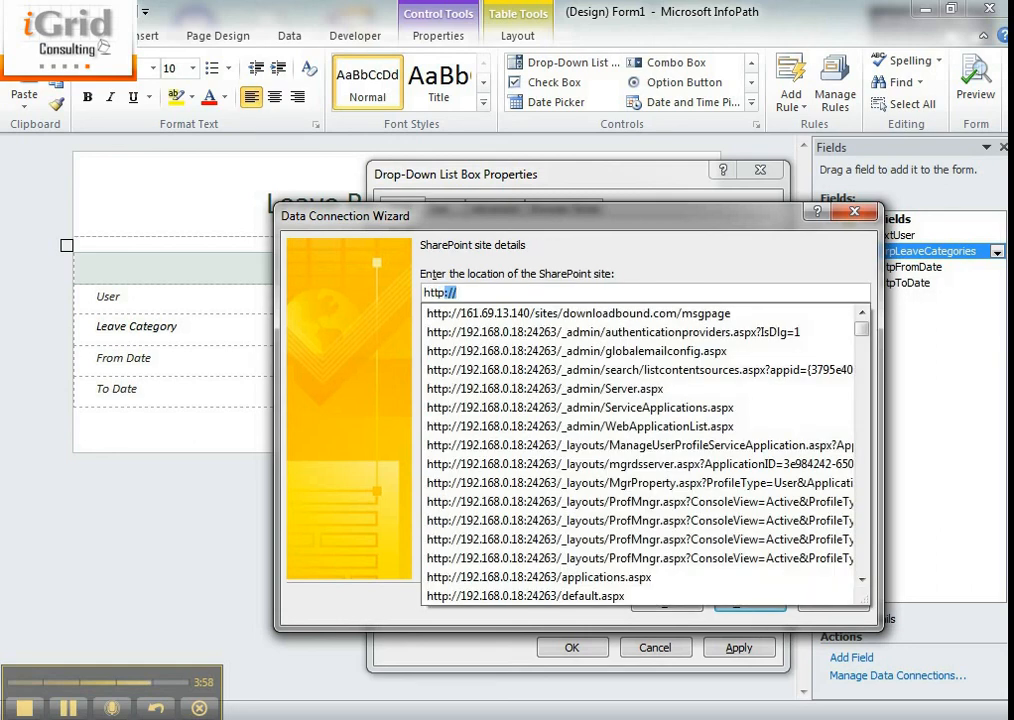
{"action": "type", "text": "//kart"}
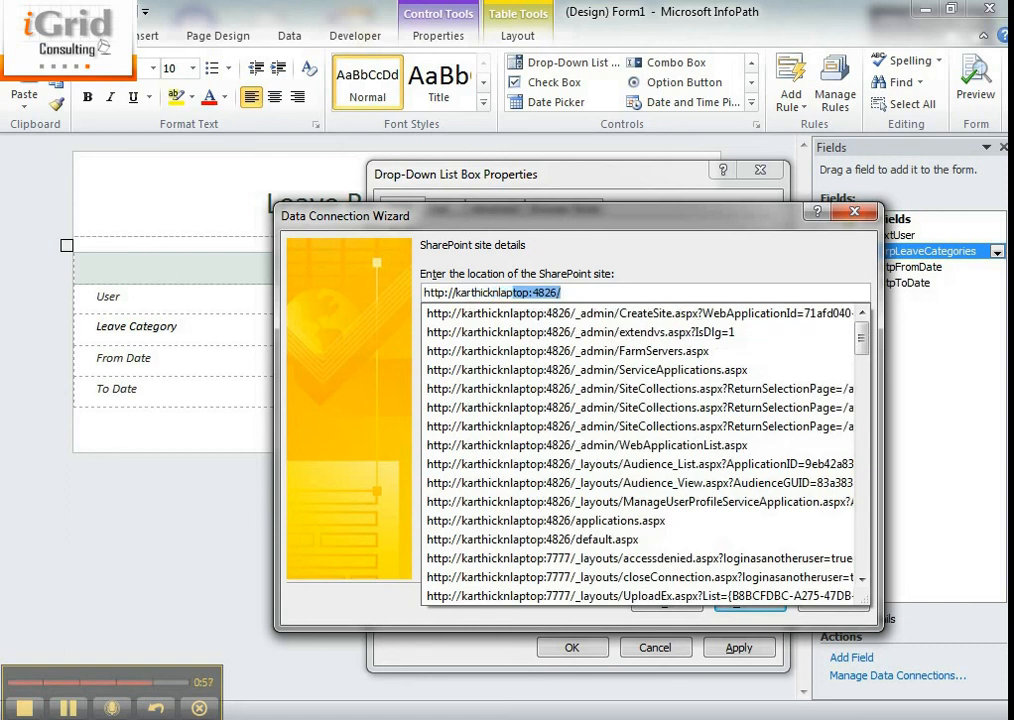
{"action": "type", "text": "hicknlaptop:888/"}
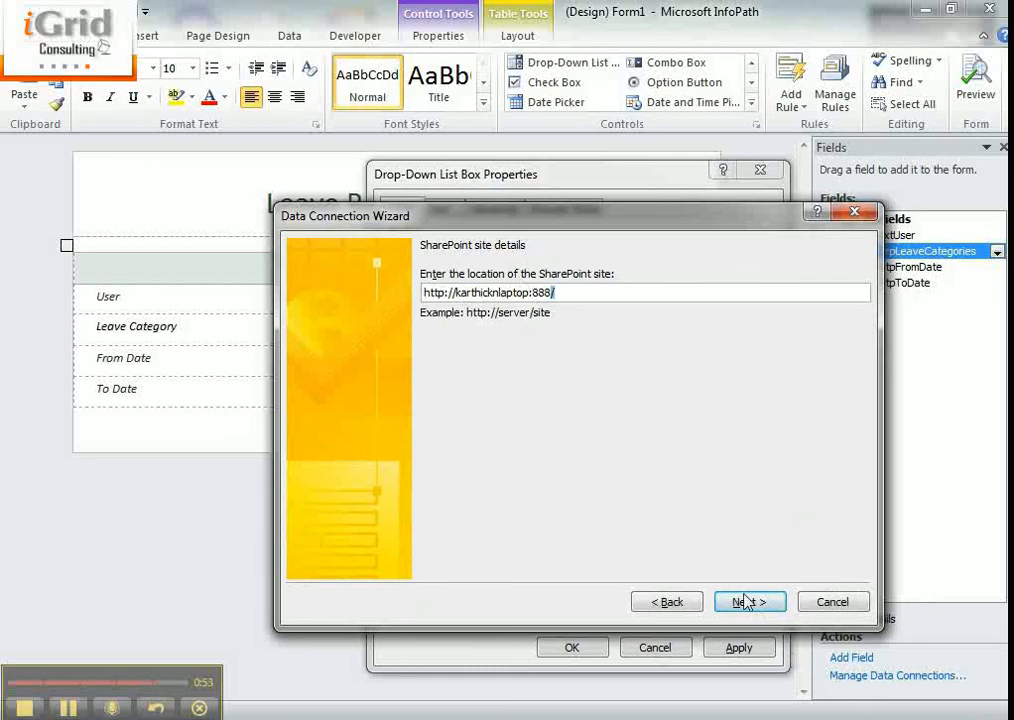
{"action": "left_click", "coordinate": [748, 603]}
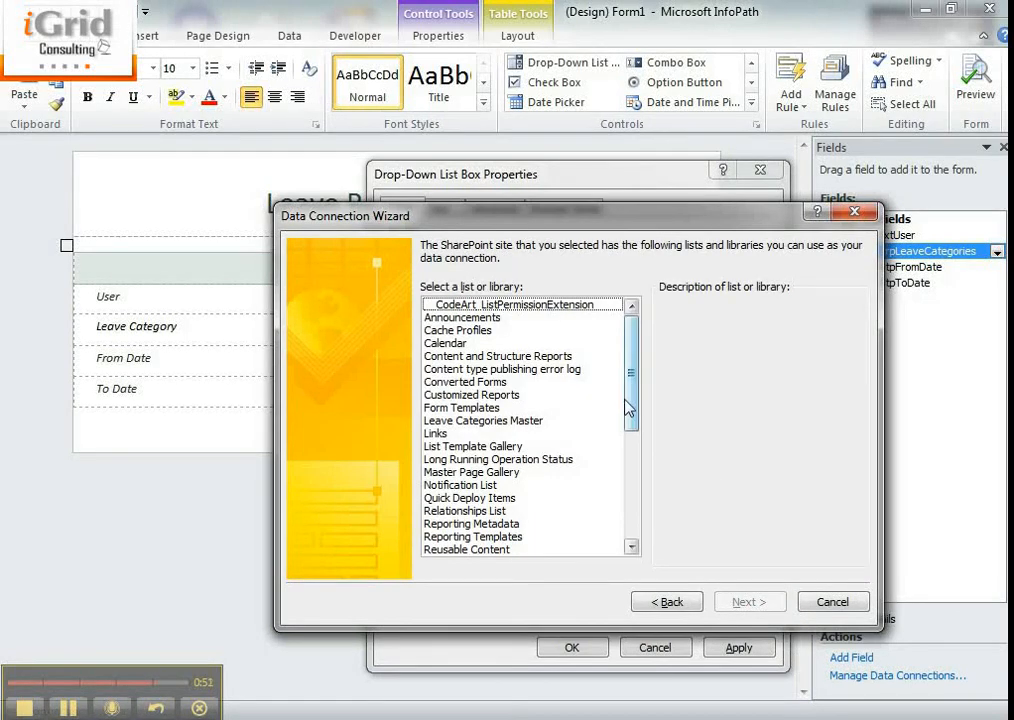
Choose the Leave Categories Master list as the source of the data connection
{"action": "left_click", "coordinate": [560, 396]}
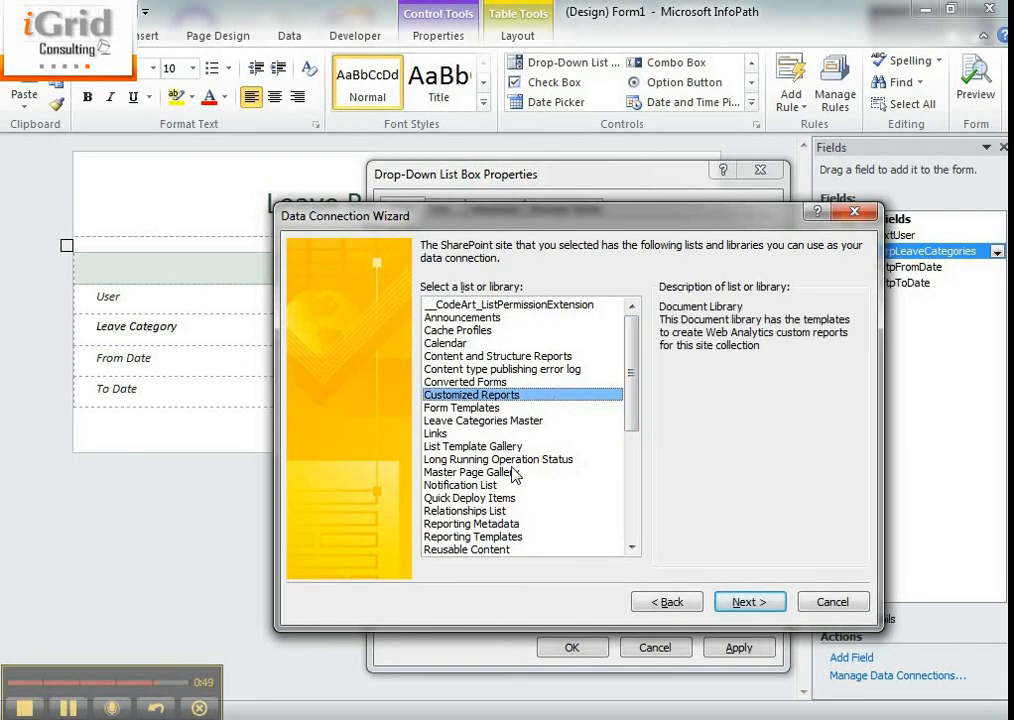
{"action": "left_click", "coordinate": [505, 421]}
{"action": "left_click", "coordinate": [748, 602]}
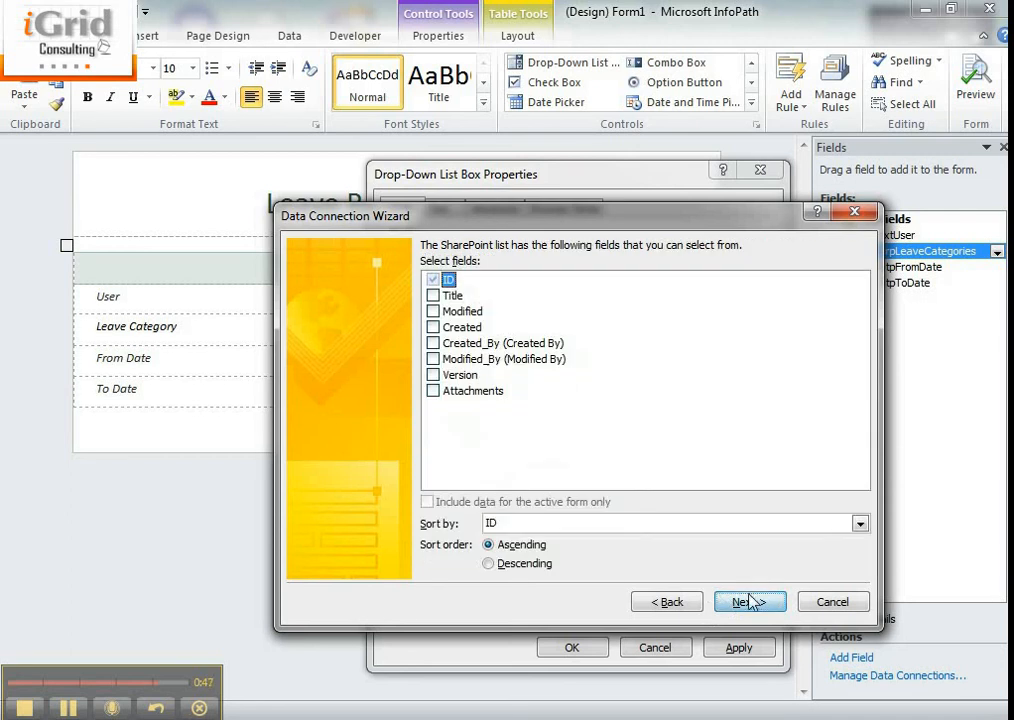
Include the Title field in the connection, leave offline storage off, and finish the data connection
{"action": "left_click", "coordinate": [433, 296]}
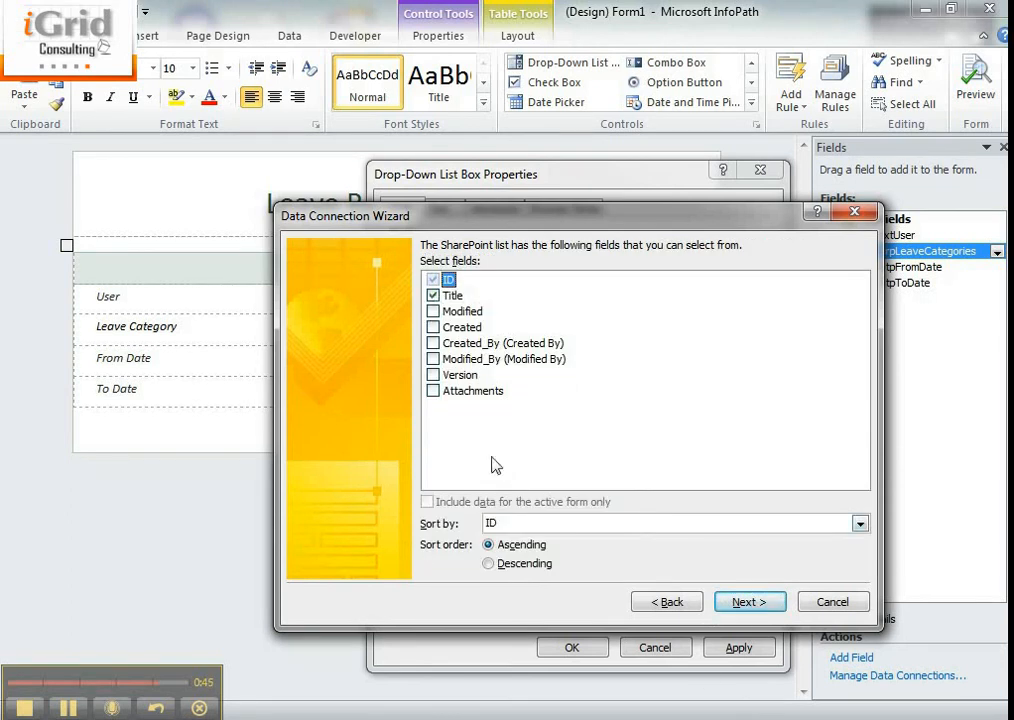
{"action": "left_click", "coordinate": [750, 603]}
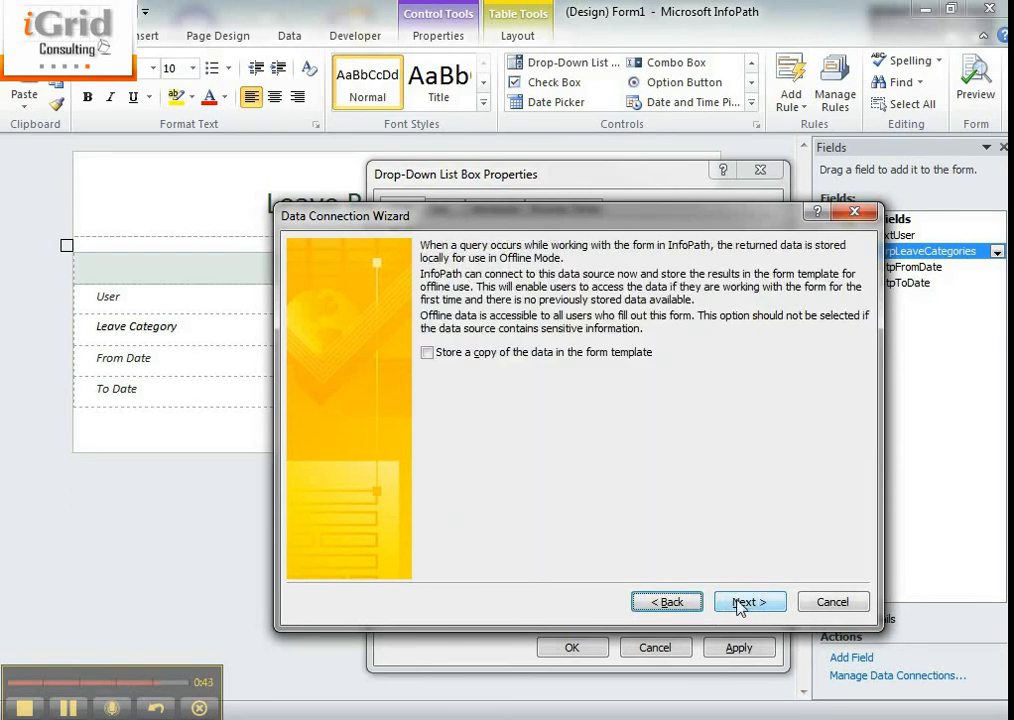
{"action": "left_click", "coordinate": [748, 602]}
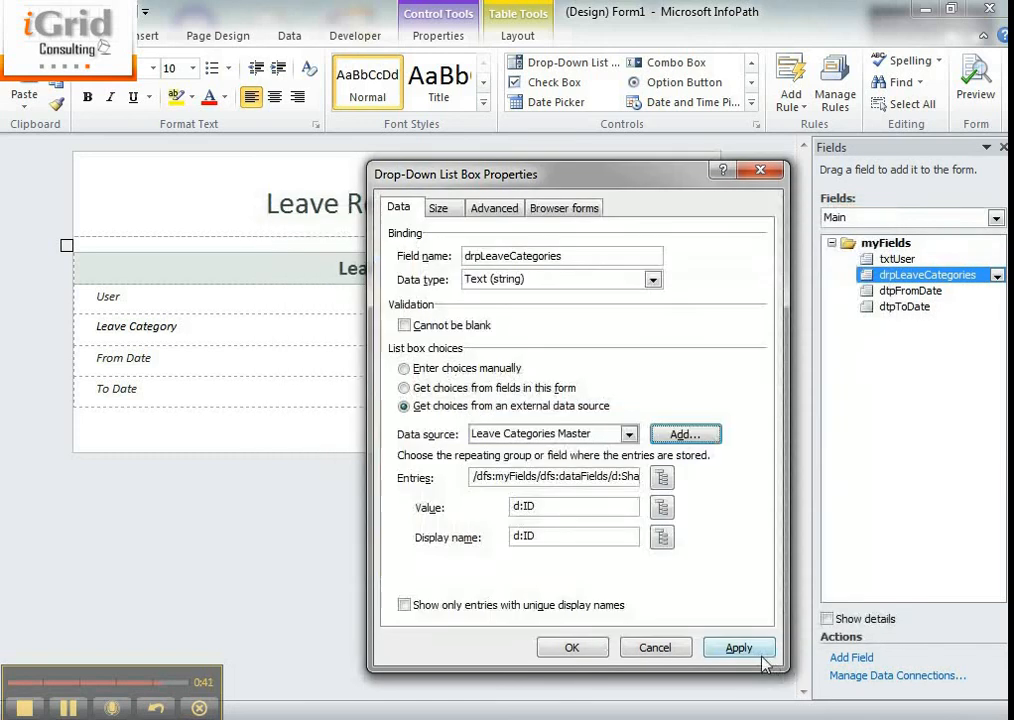
Set both the value and the display name of the drop-down entries to the Title field and apply the properties
{"action": "left_click", "coordinate": [660, 508]}
{"action": "left_click", "coordinate": [508, 331]}
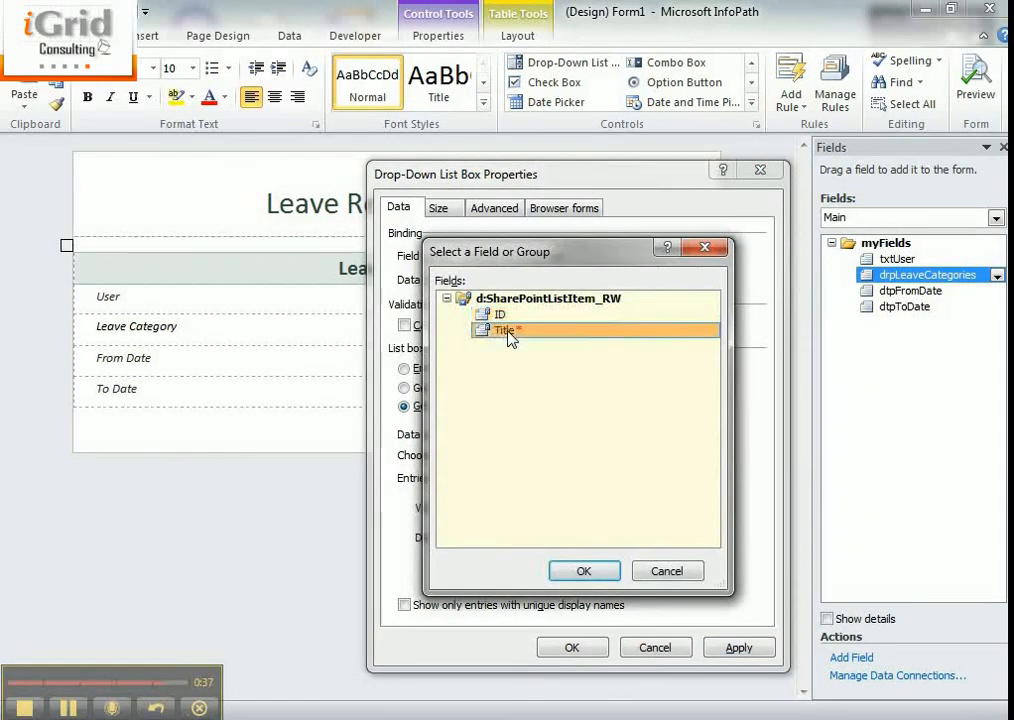
{"action": "left_click", "coordinate": [590, 572]}
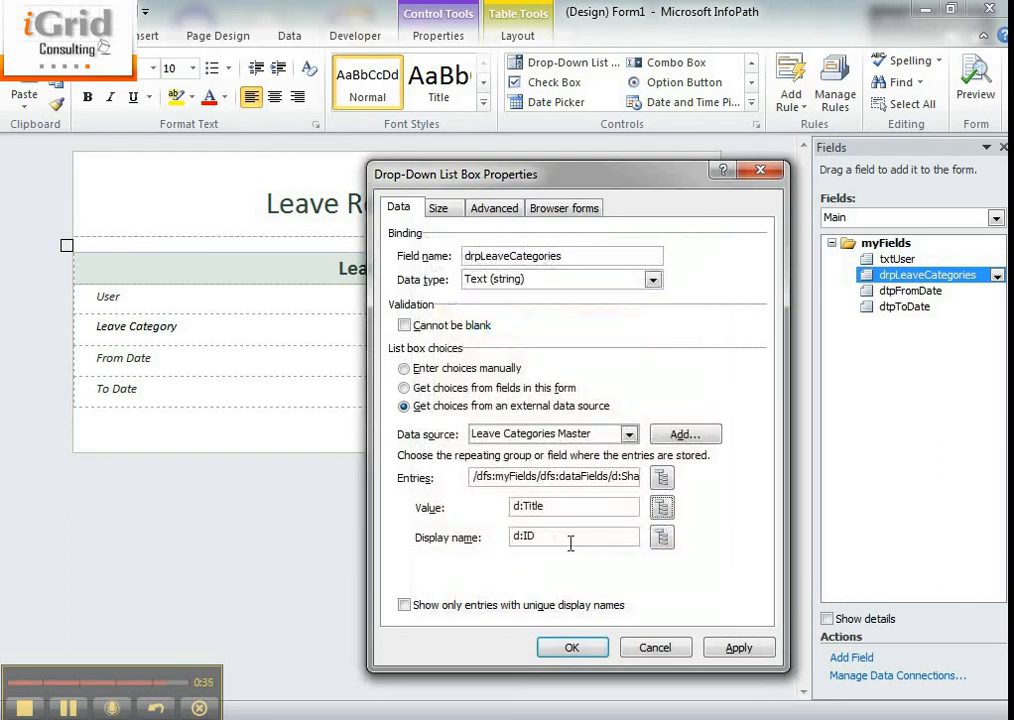
{"action": "left_click", "coordinate": [661, 538]}
{"action": "left_click", "coordinate": [505, 331]}
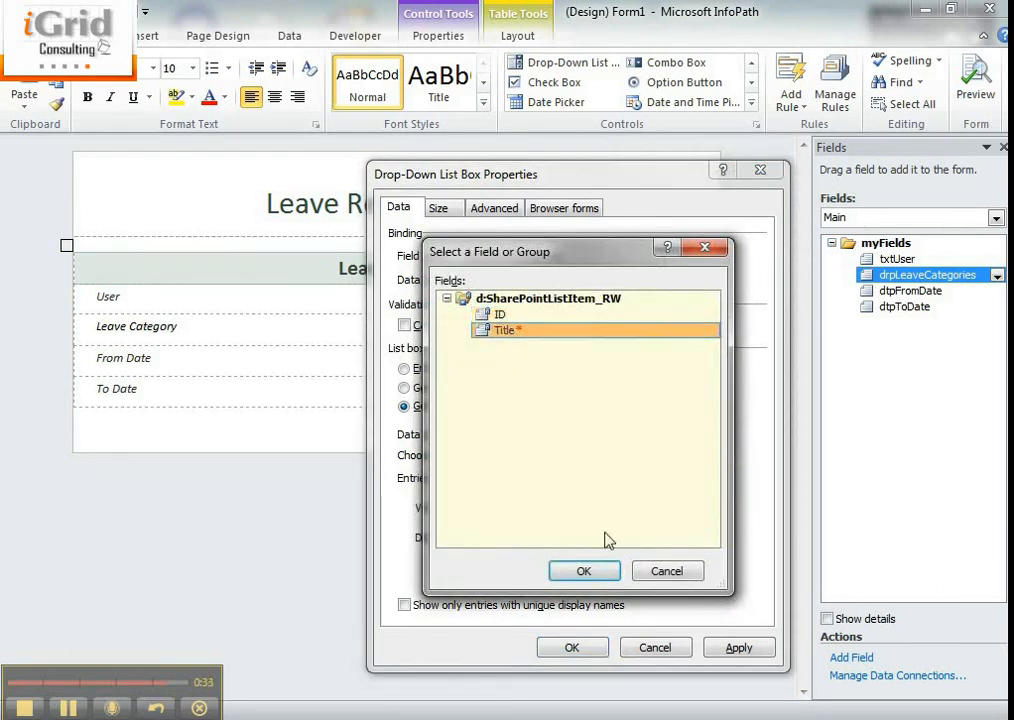
{"action": "left_click", "coordinate": [590, 572]}
{"action": "left_click", "coordinate": [748, 648]}
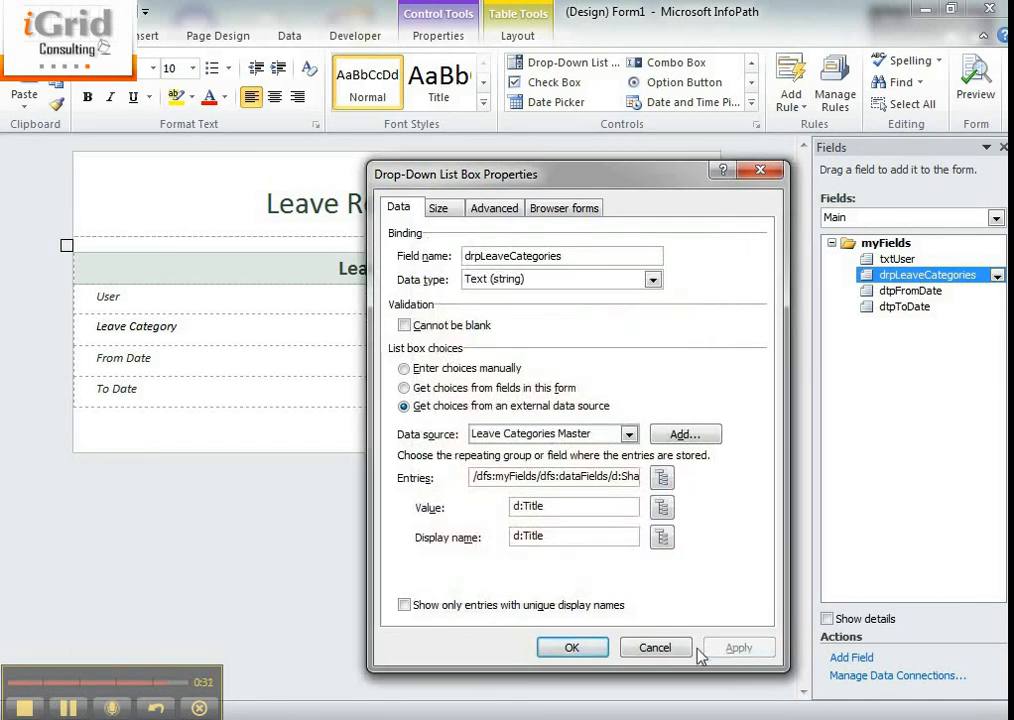
{"action": "left_click", "coordinate": [571, 648]}
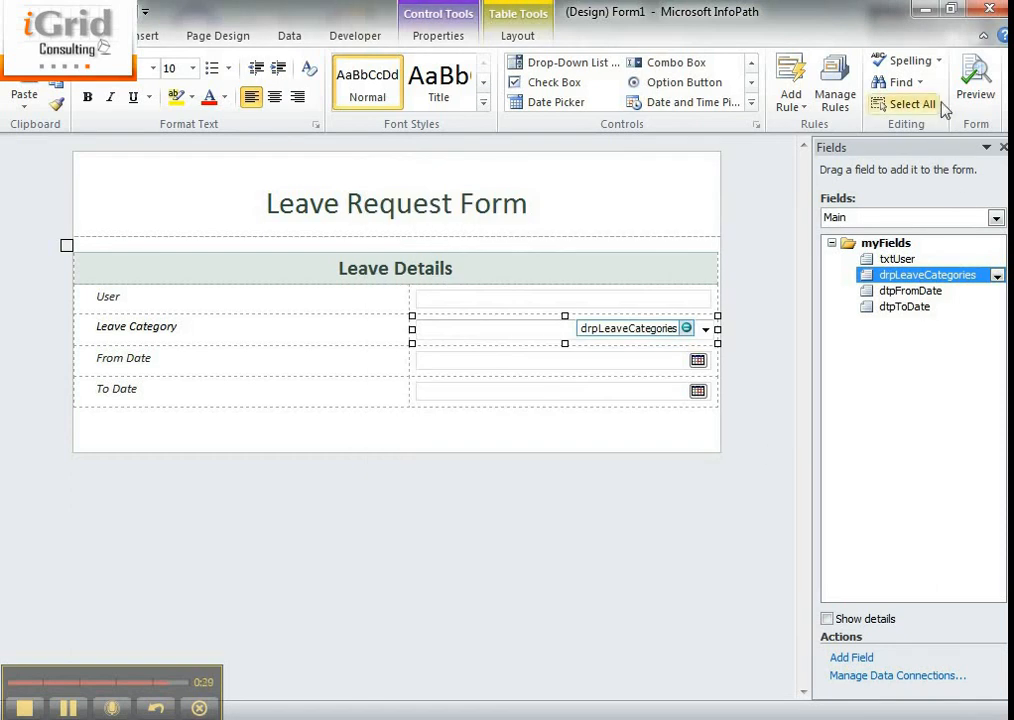
Preview the form, allow it to connect to its data sources, and check the choices offered under Leave Category
{"action": "left_click", "coordinate": [974, 88]}
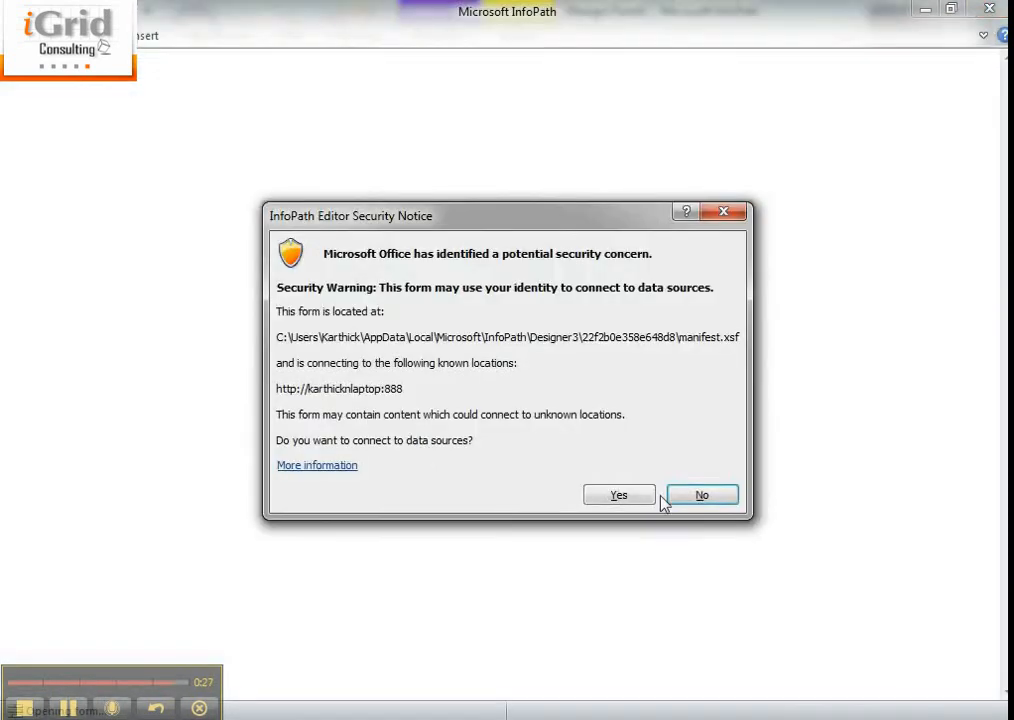
{"action": "left_click", "coordinate": [620, 484]}
{"action": "left_click", "coordinate": [729, 243]}
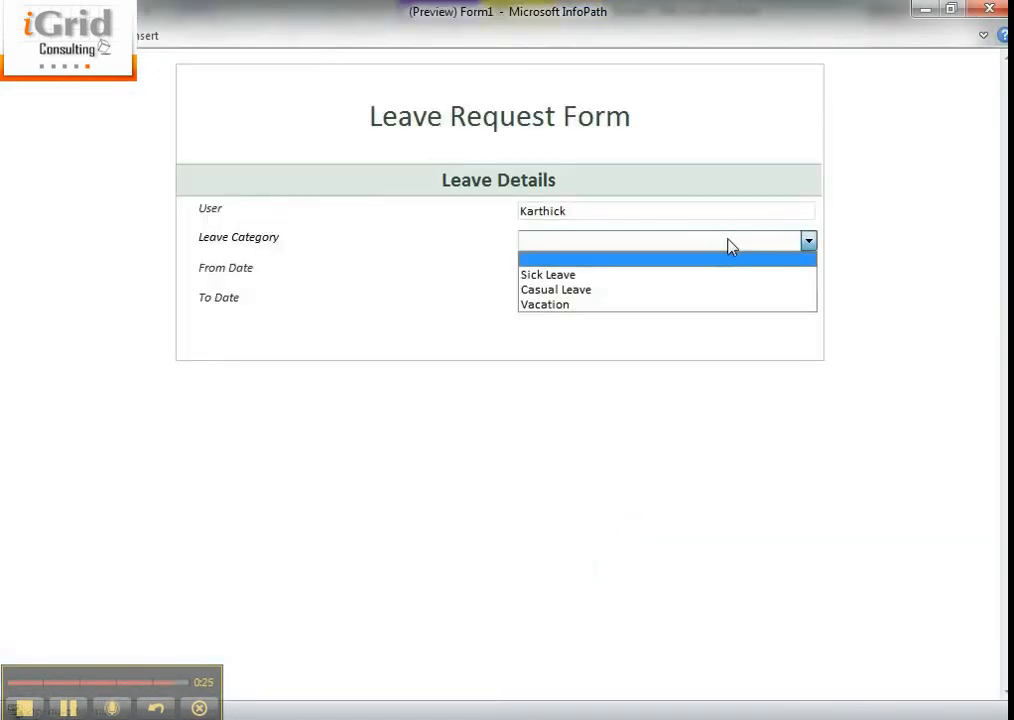
{"action": "left_click", "coordinate": [729, 253]}
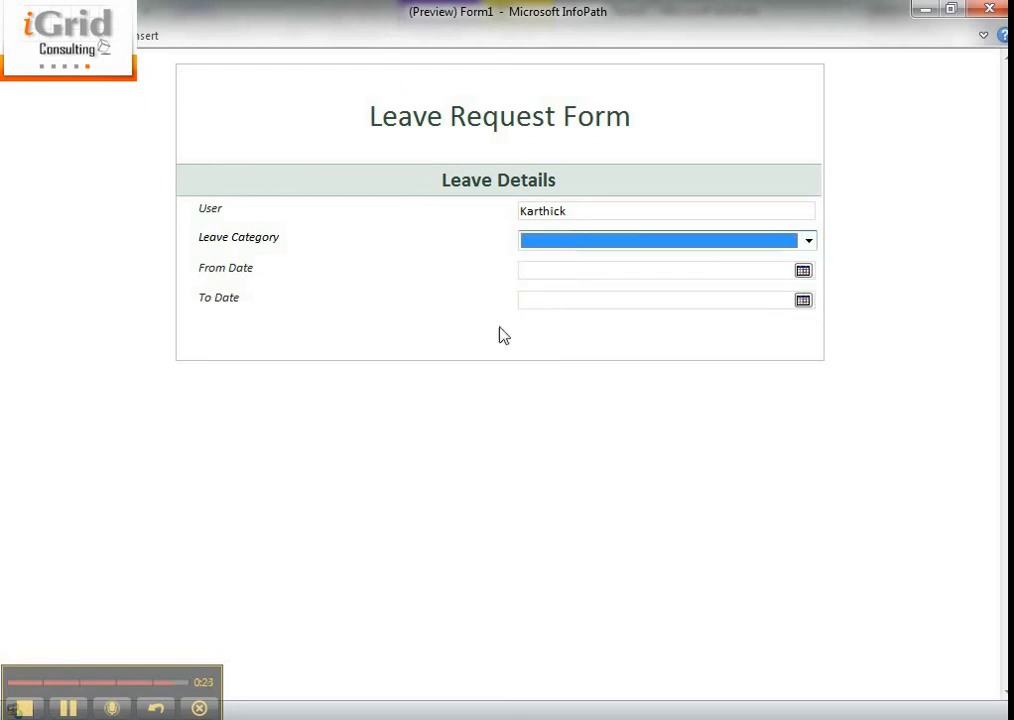